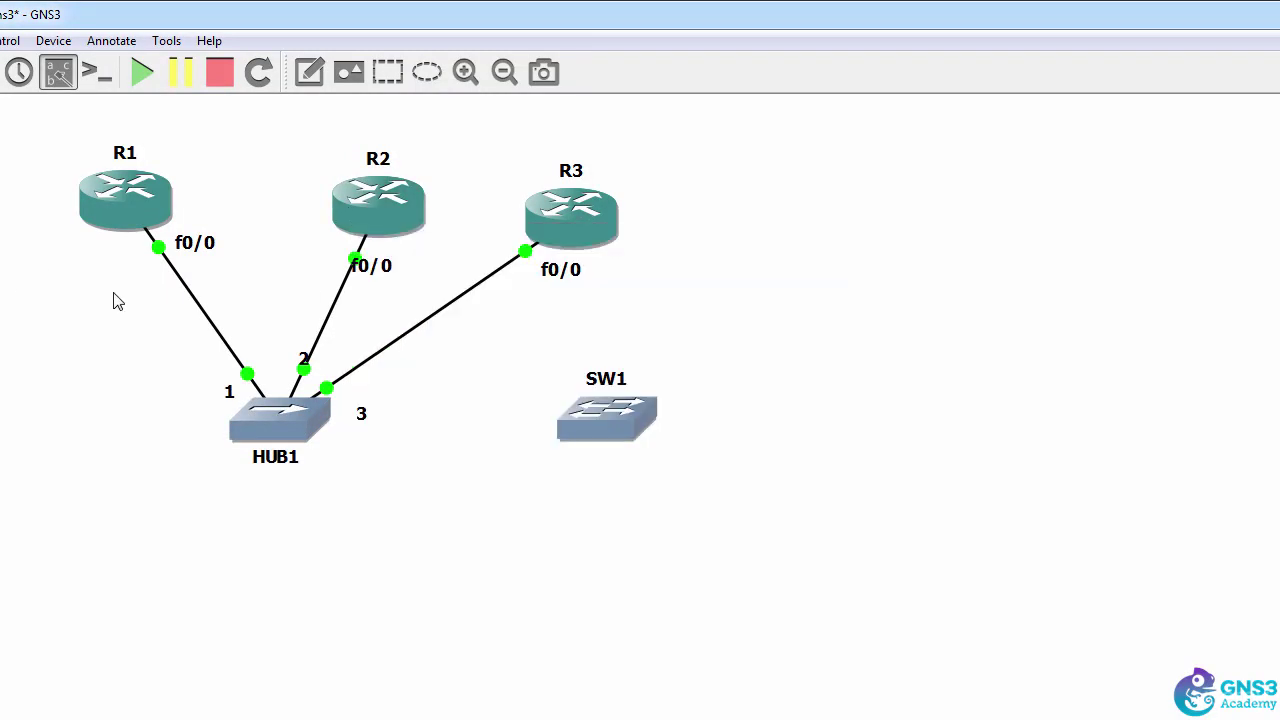
- Capture traffic on the R1–HUB1 link at R1's FastEthernet0/0 port, launching Wireshark
right_click(176, 278)
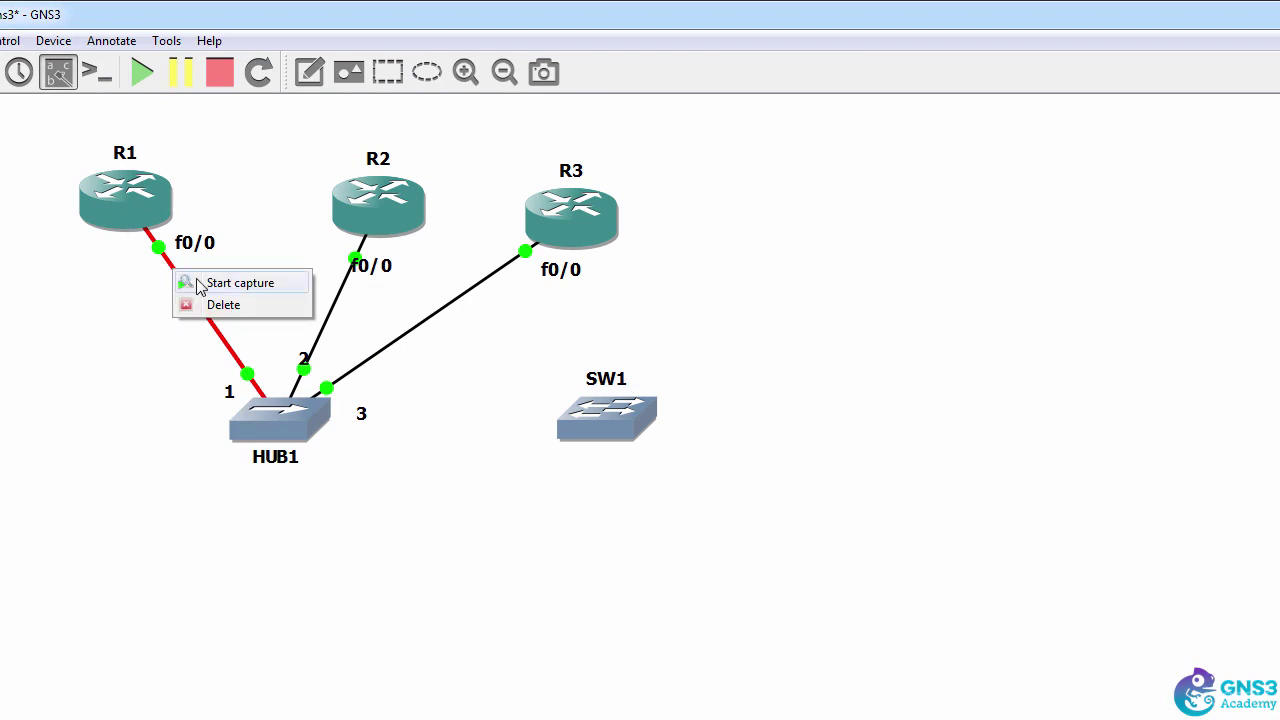
left_click(230, 283)
left_click_drag(837, 491, 413, 368)
left_click(355, 425)
left_click(305, 451)
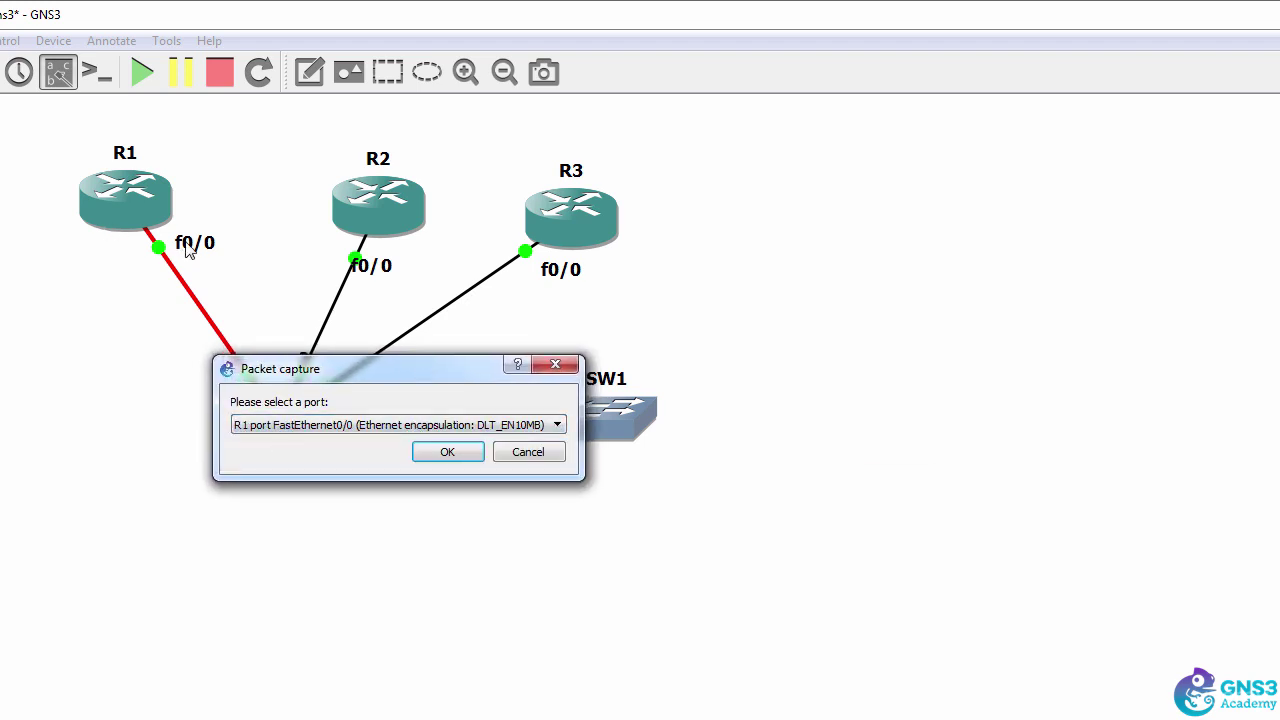
left_click(450, 451)
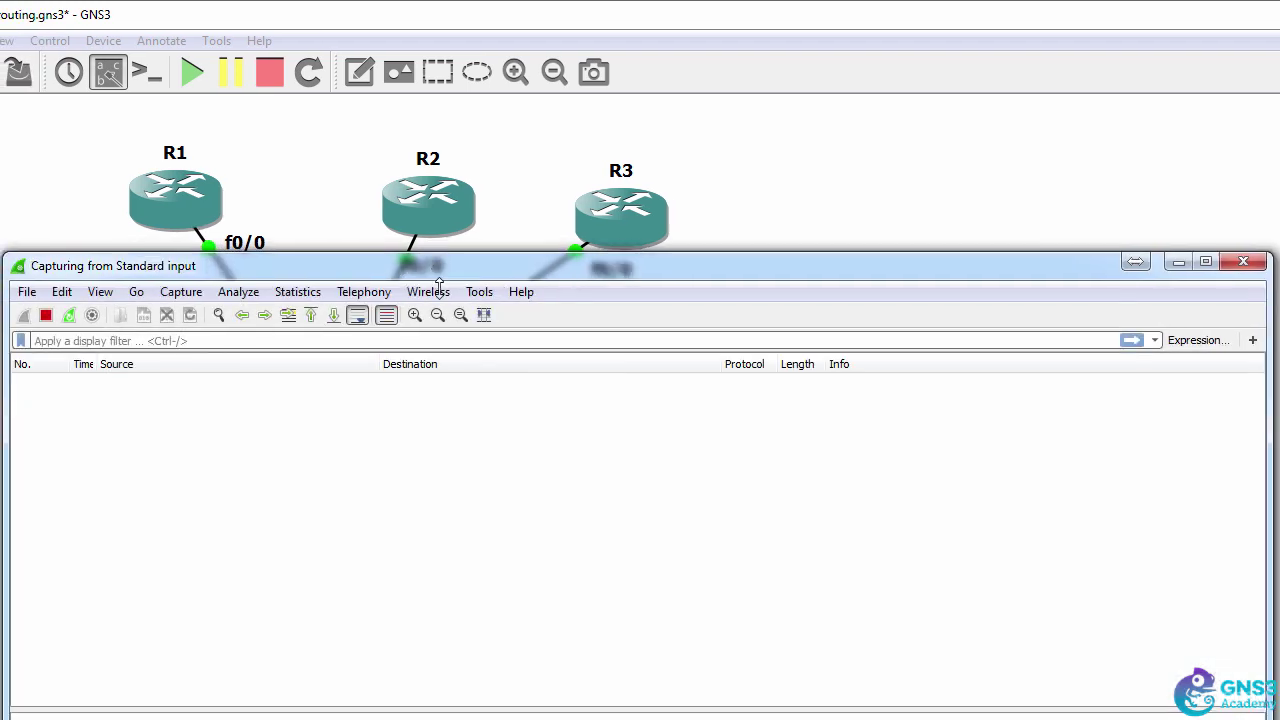
- Re-run ping 10.1.1.2 from R3's console to generate ICMP traffic for the capture
left_click_drag(450, 268, 437, 313)
key("alt+Tab")
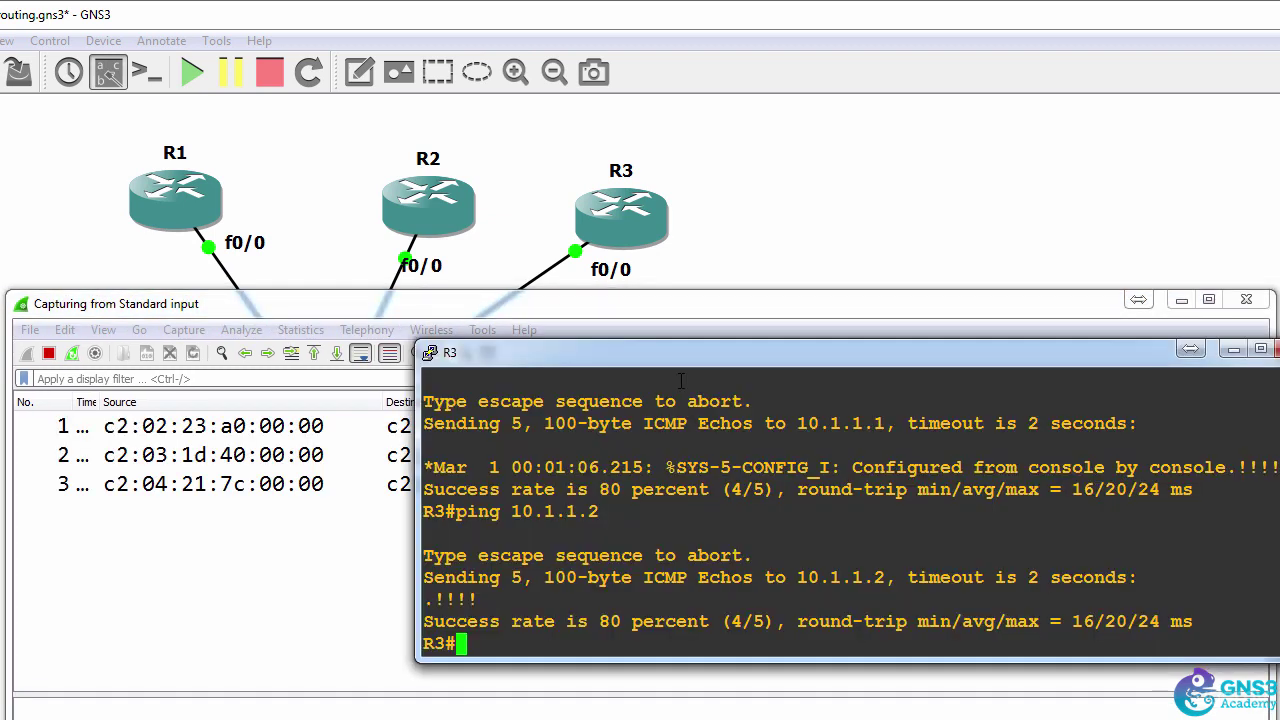
key("Up")
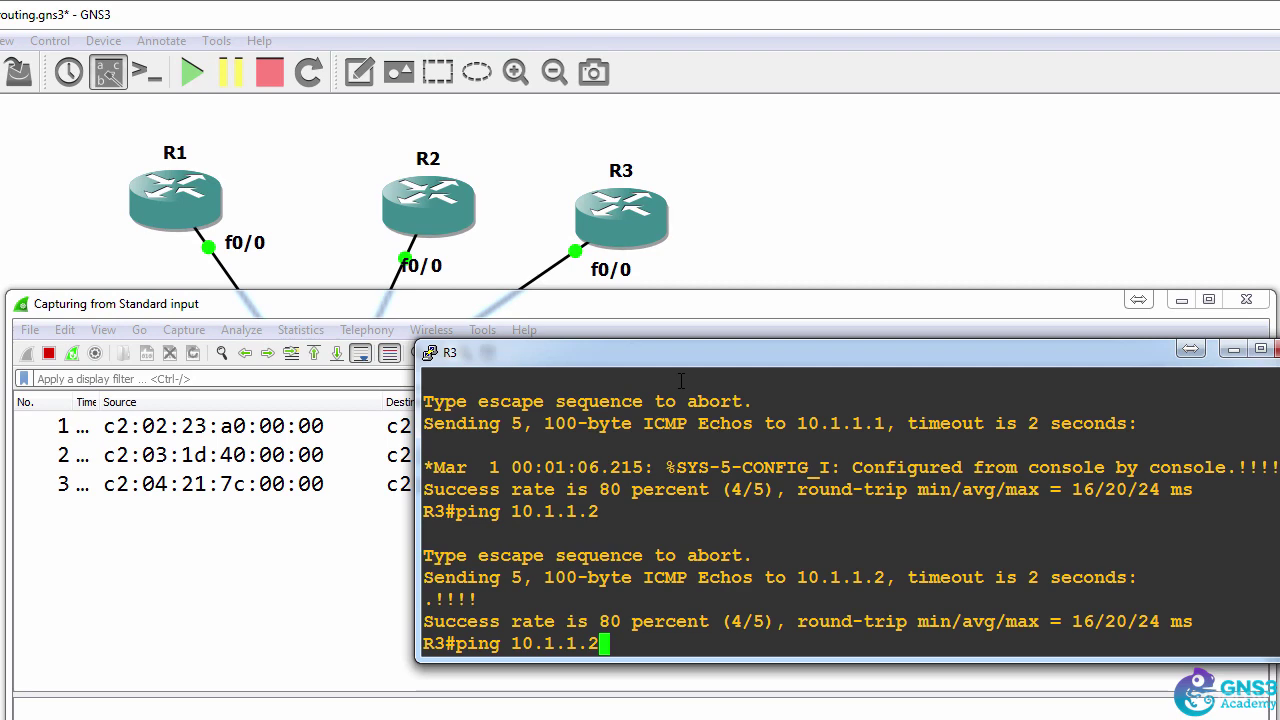
key("Return")
- Select the first ICMP echo request and enlarge the packet details pane
left_click(237, 541)
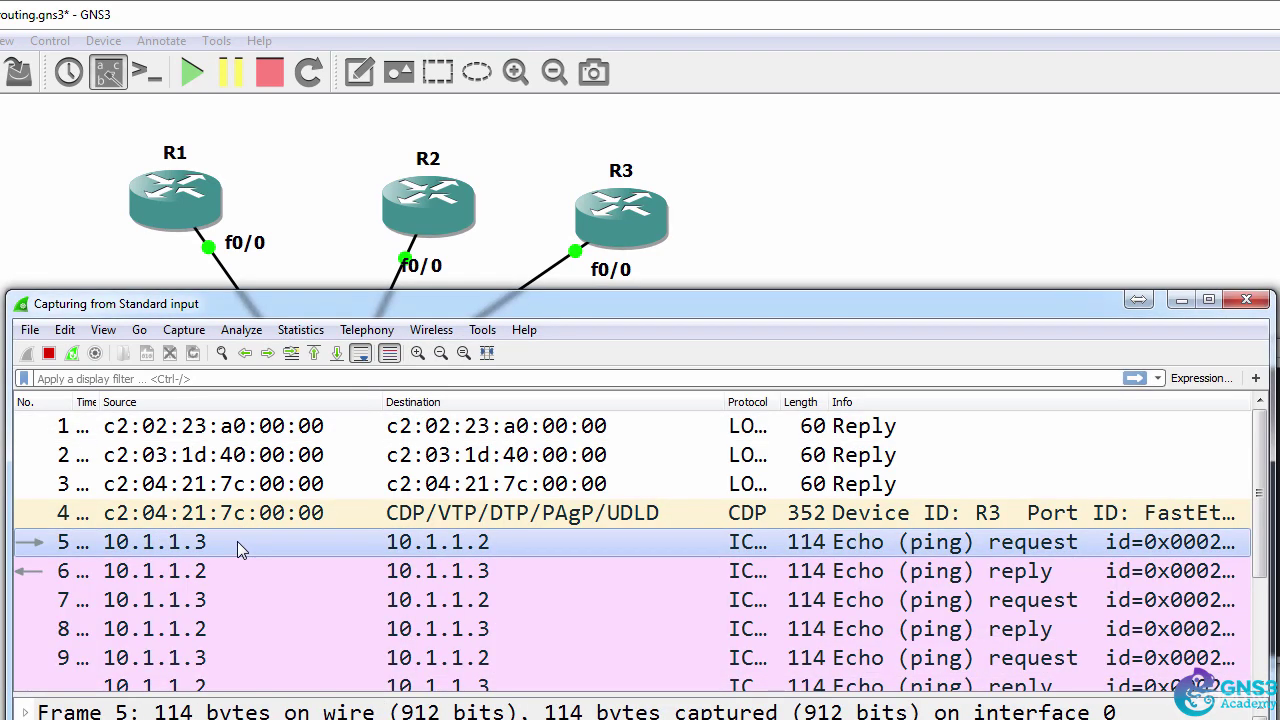
left_click_drag(385, 698, 388, 560)
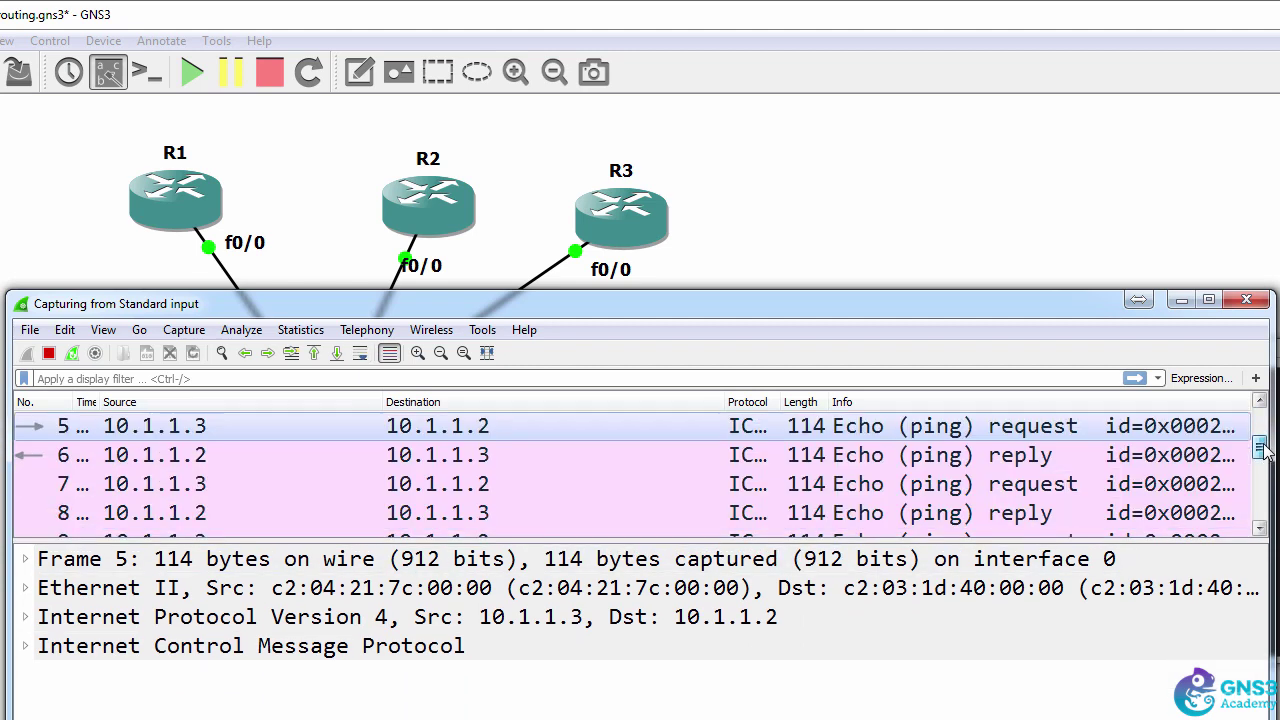
left_click_drag(1260, 423, 1262, 435)
- Inspect echo reply frame 6 from 10.1.1.2 and enable Auto Scroll in Live Capture
left_click(614, 234)
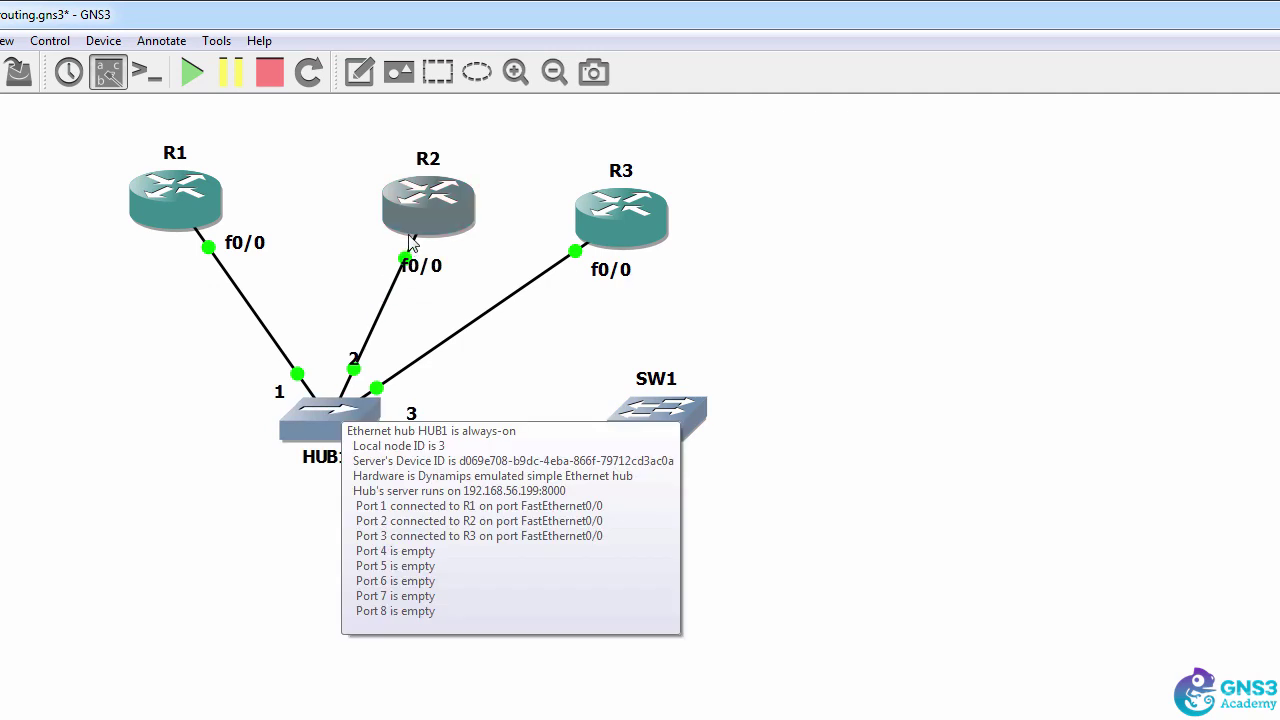
mouse_move(412, 243)
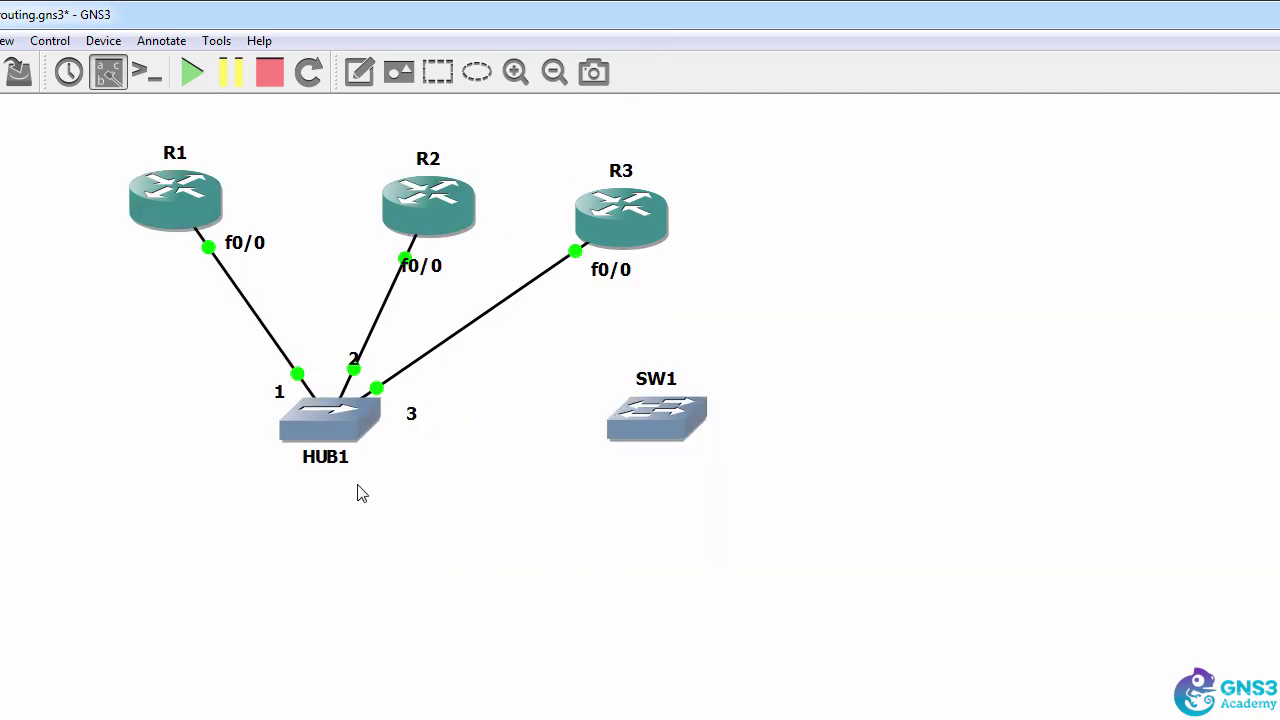
mouse_move(333, 438)
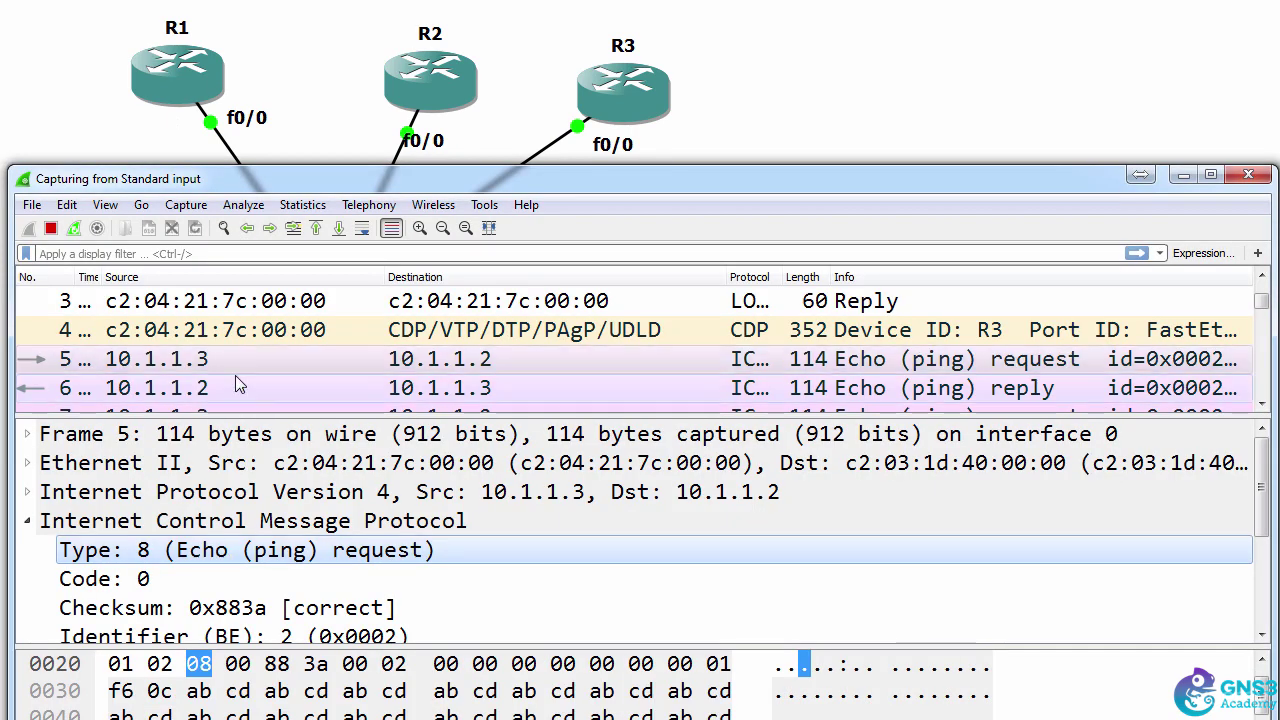
left_click(236, 387)
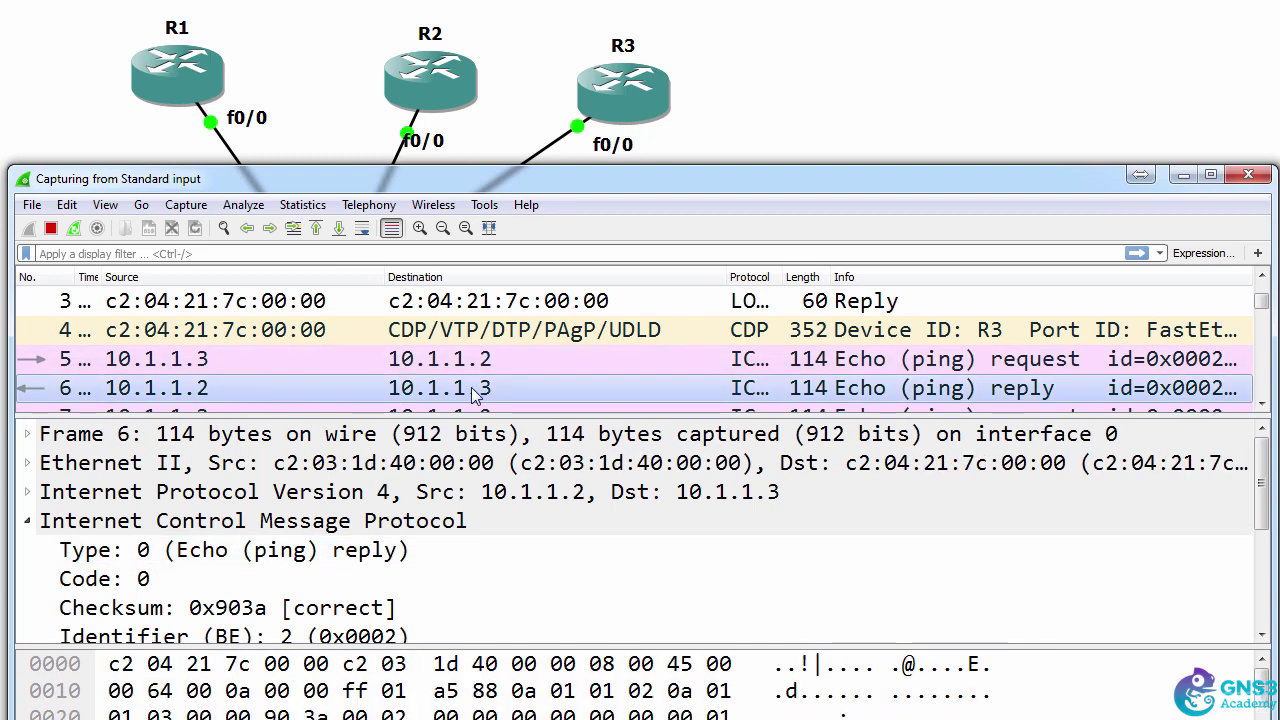
left_click(362, 228)
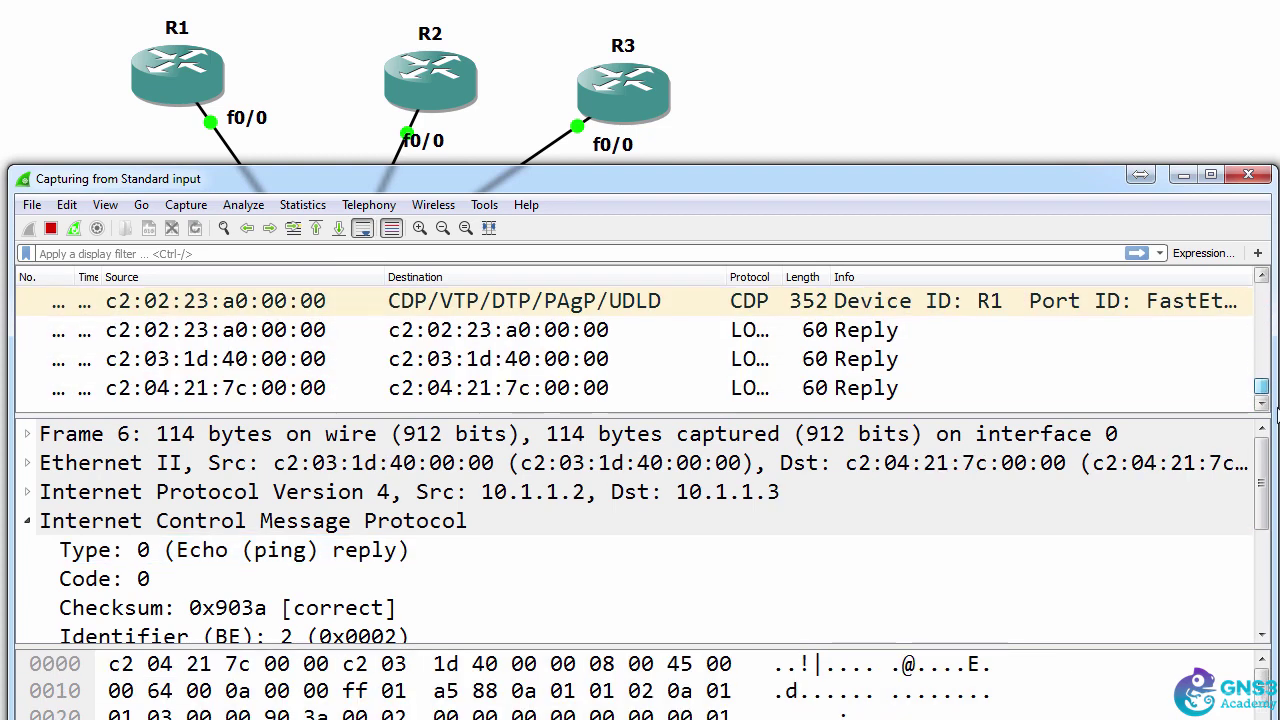
- Enter global configuration on R2 and set its enable password
key("alt+Tab")
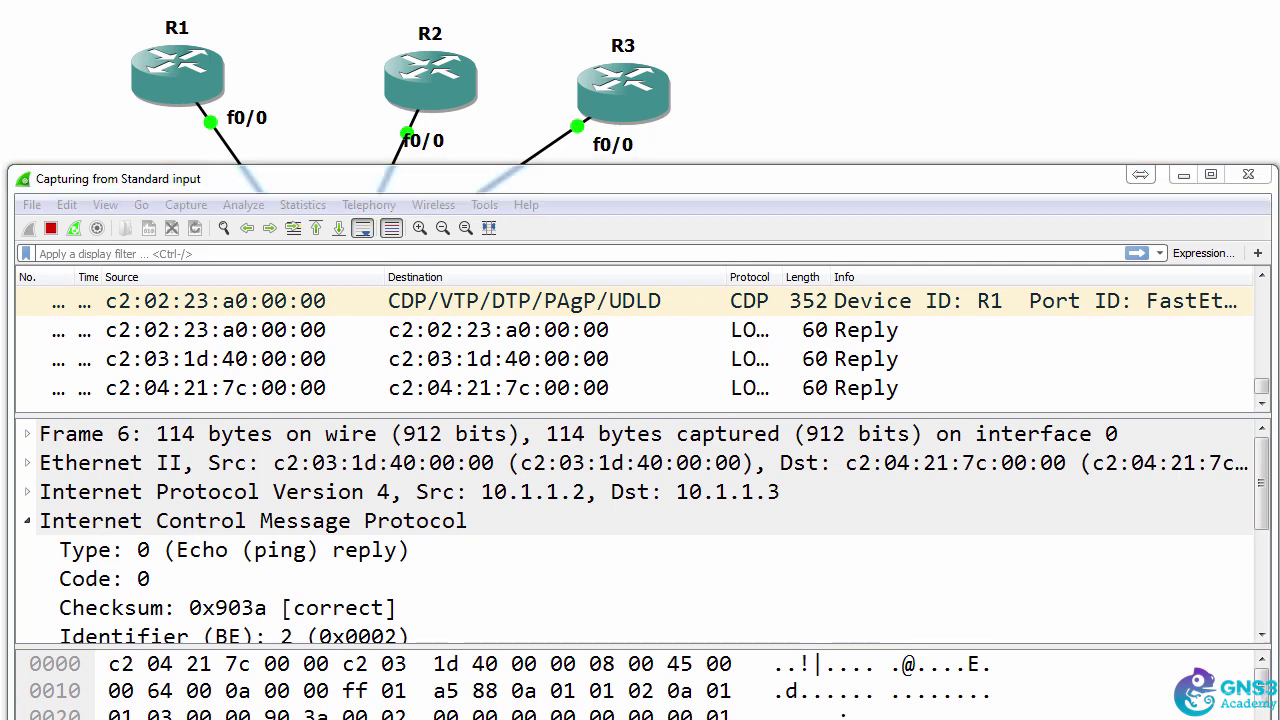
type("conf t")
key("Return")
type("enable pass")
key("Tab")
type("cisco")
key("Return")
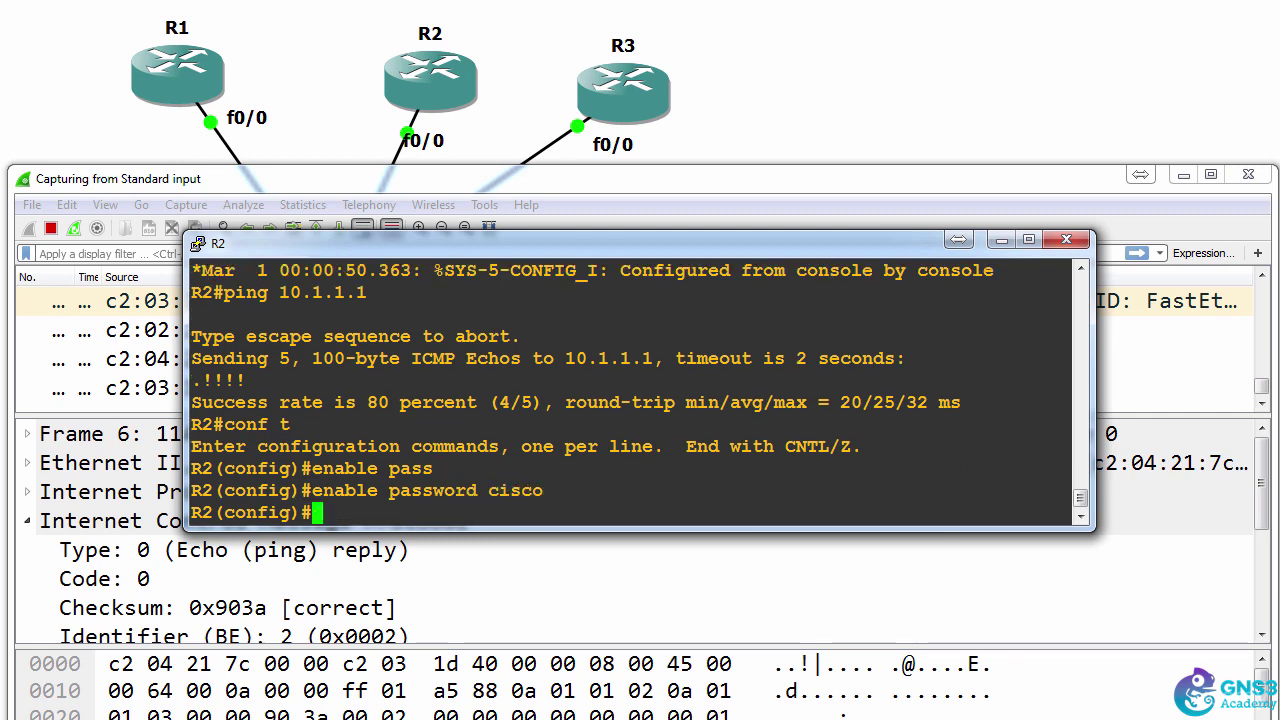
- Require login with a password on vty lines 0 4, then end configuration
type("line vty 0 4")
key("Return")
type("login")
key("Return")
type("pas")
key("Tab")
type("cisco")
key("Return")
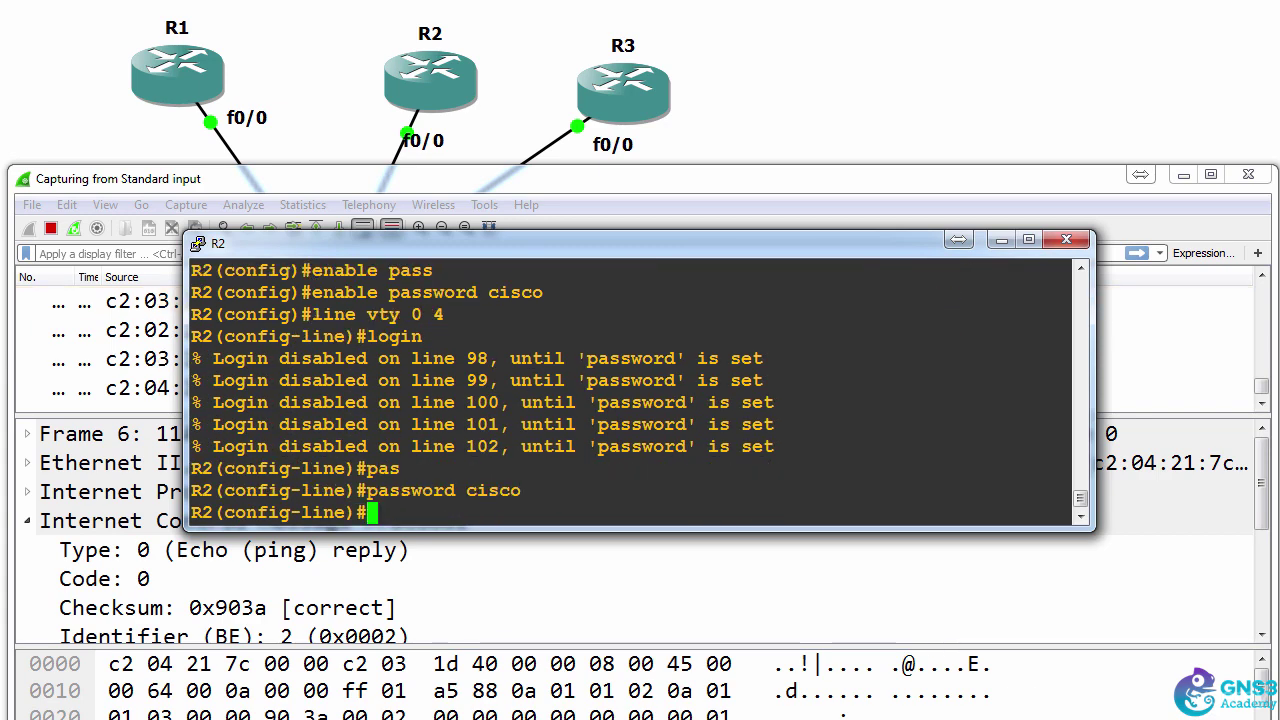
type("end")
key("Return")
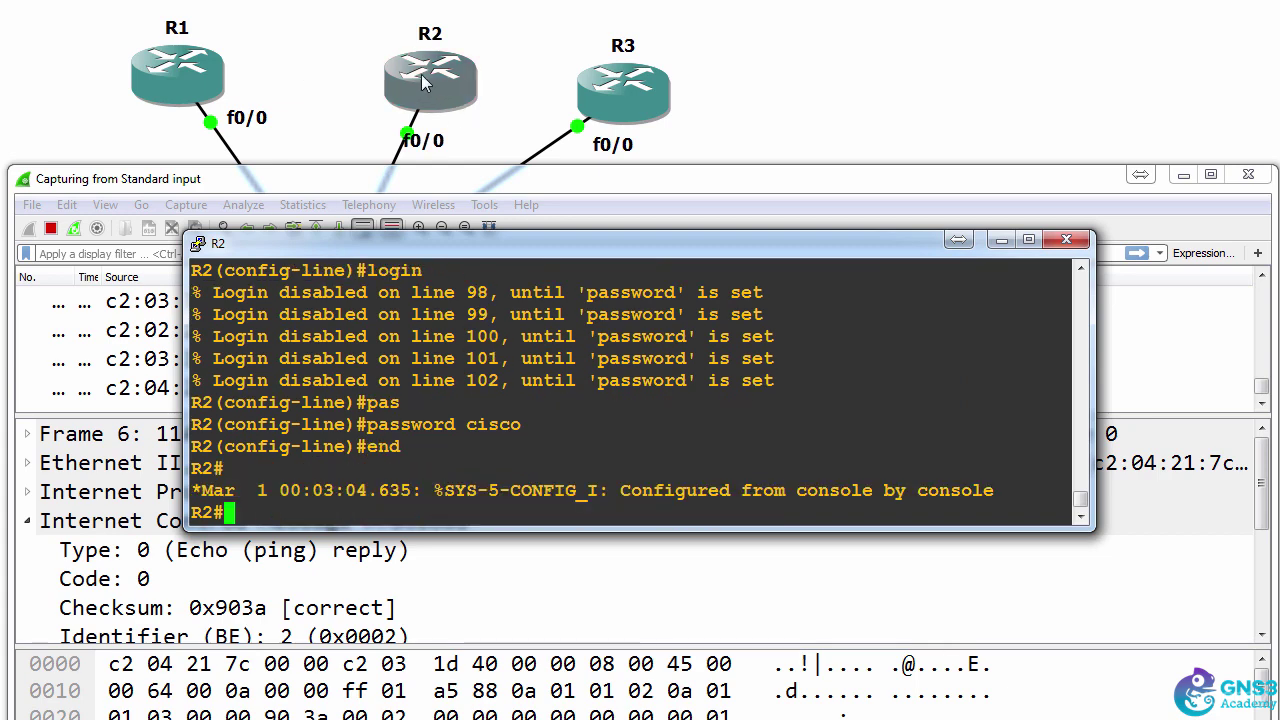
- Run telnet 10.1.1.2 from R3's console to connect to R2
left_click(1262, 403)
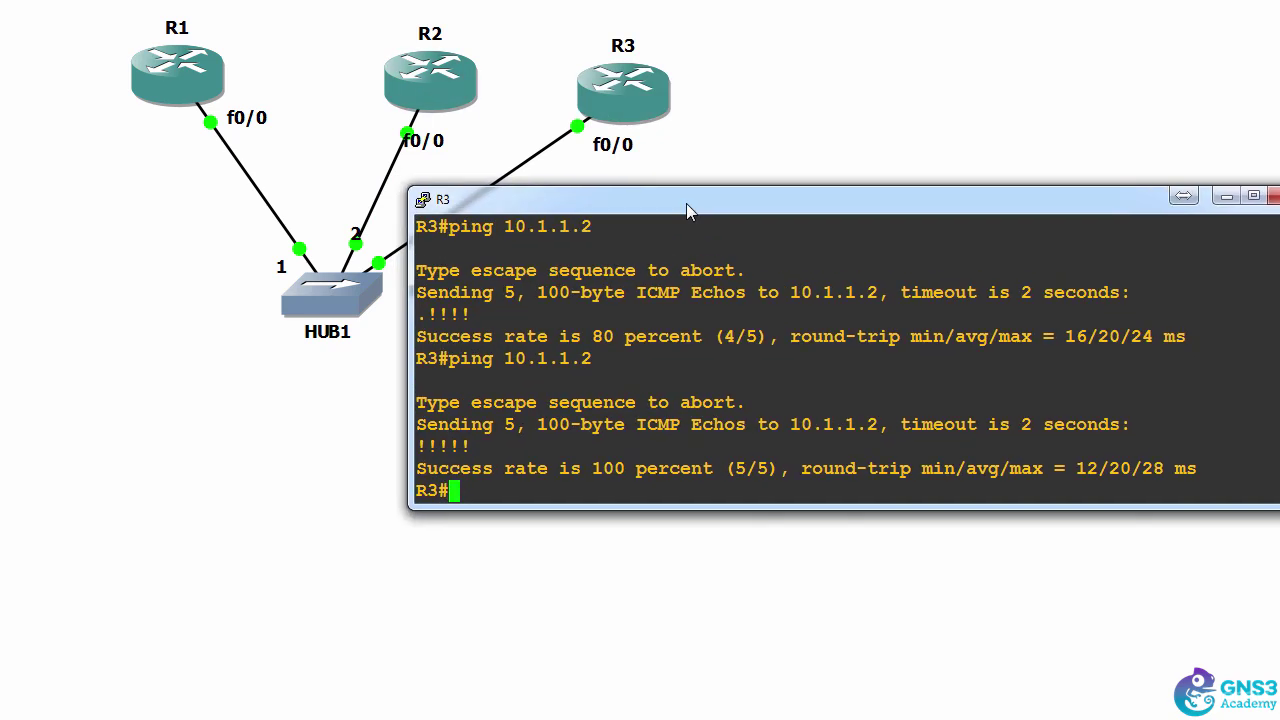
type("telnet 1")
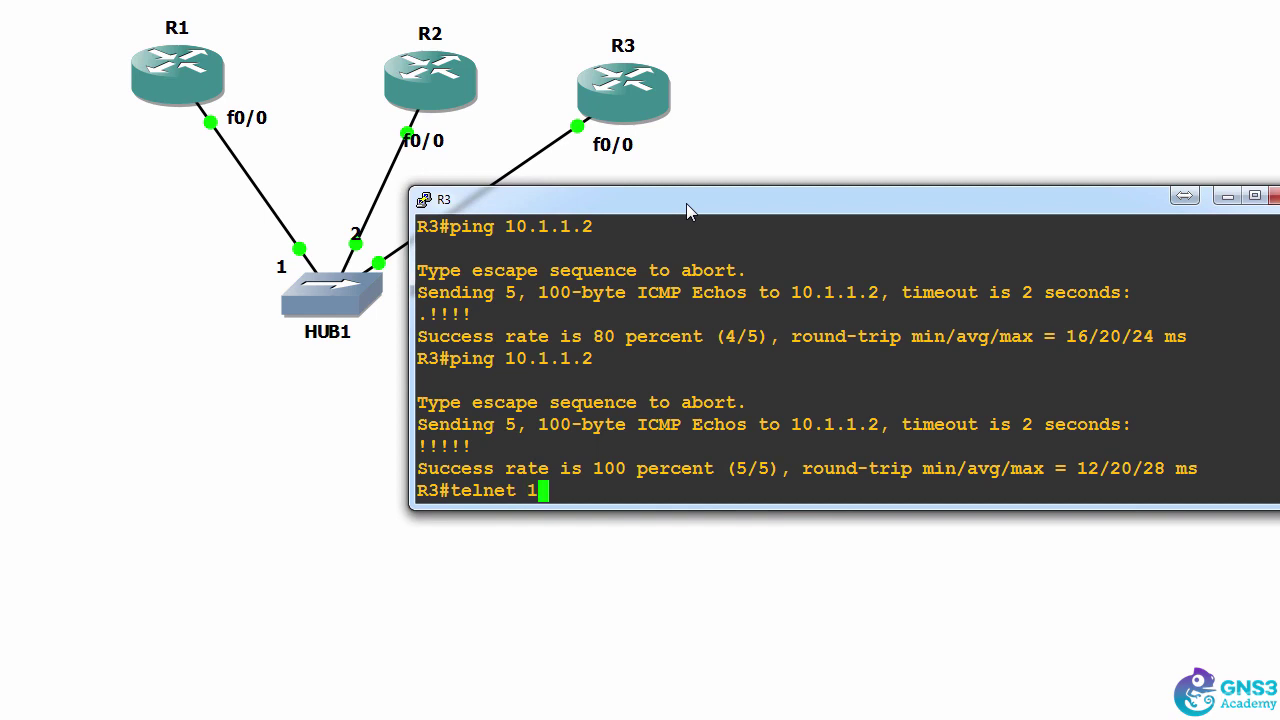
type("0.1.1.2")
key("Return")
key("Return")
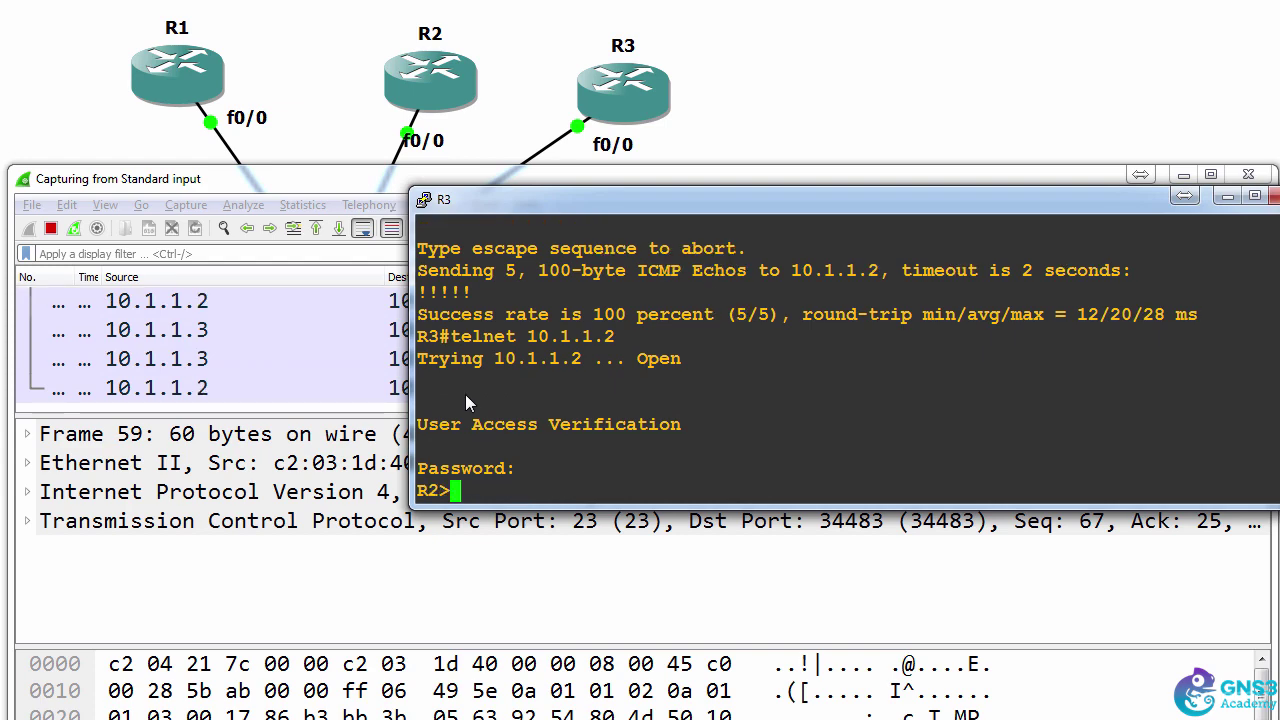
- Browse the Telnet Data packets showing R2's User Access Verification and Password: prompts
left_click(395, 334)
key("Down")
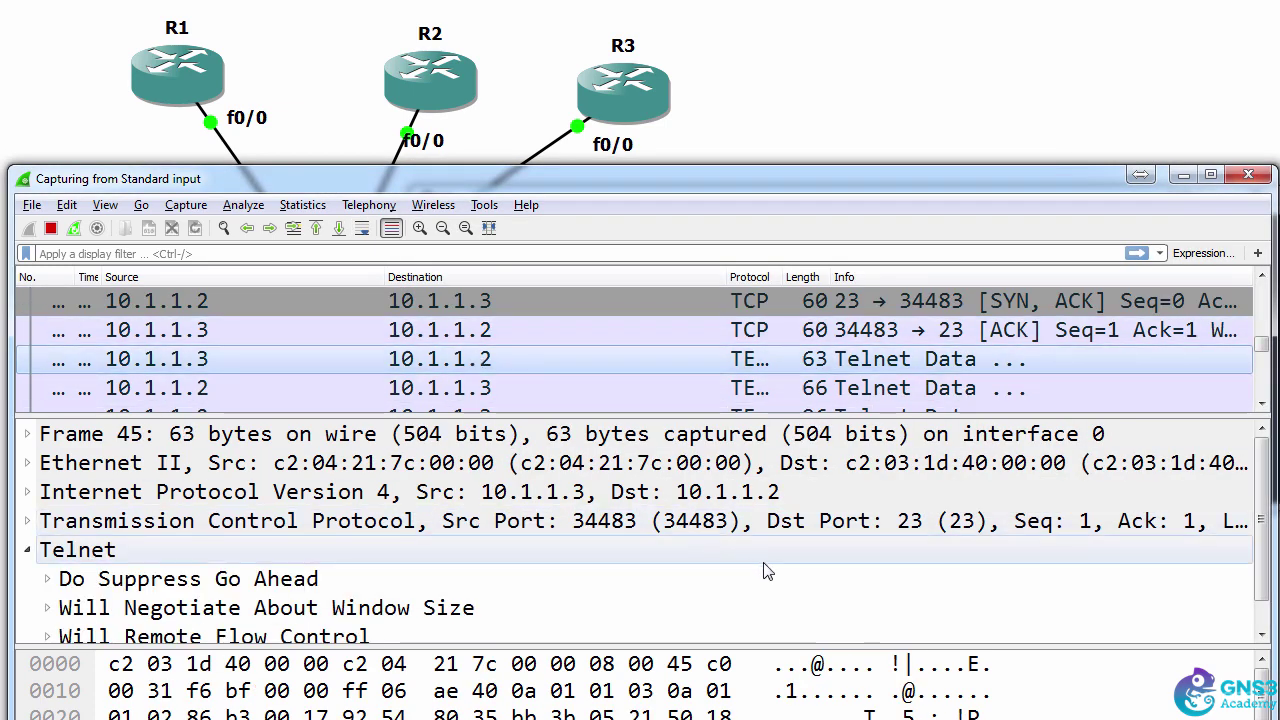
left_click_drag(705, 420, 700, 378)
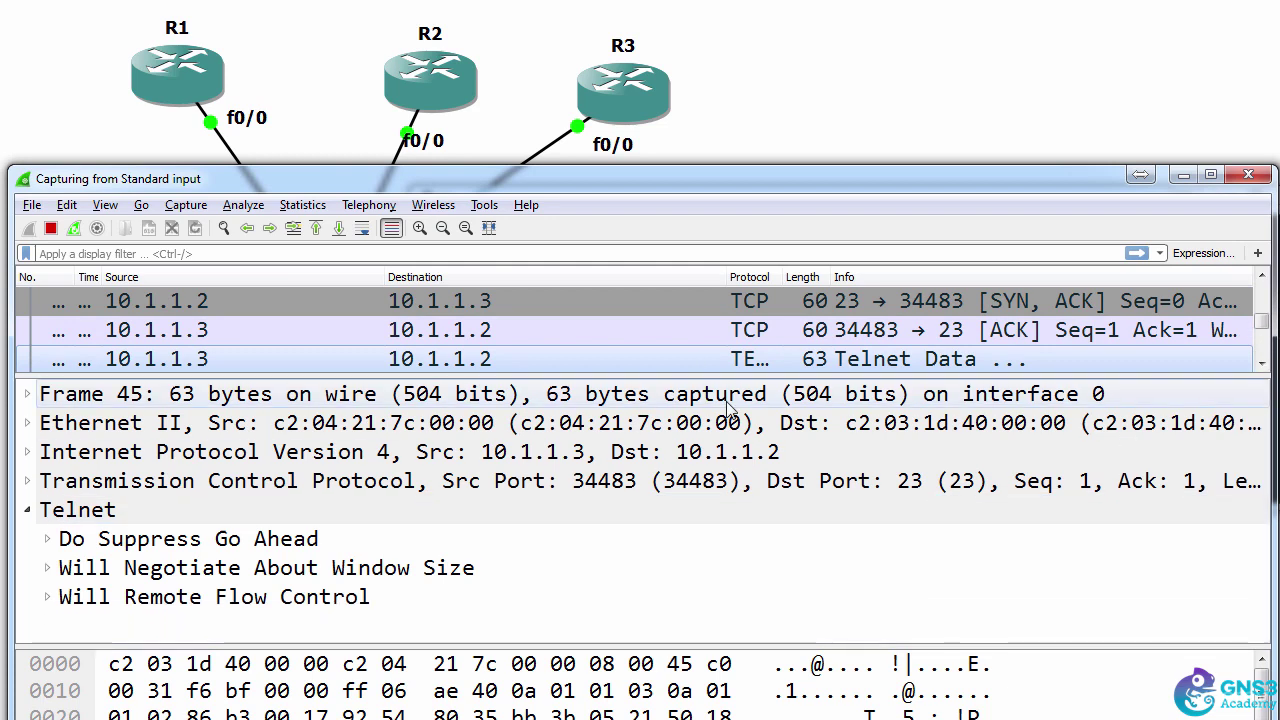
key("Down")
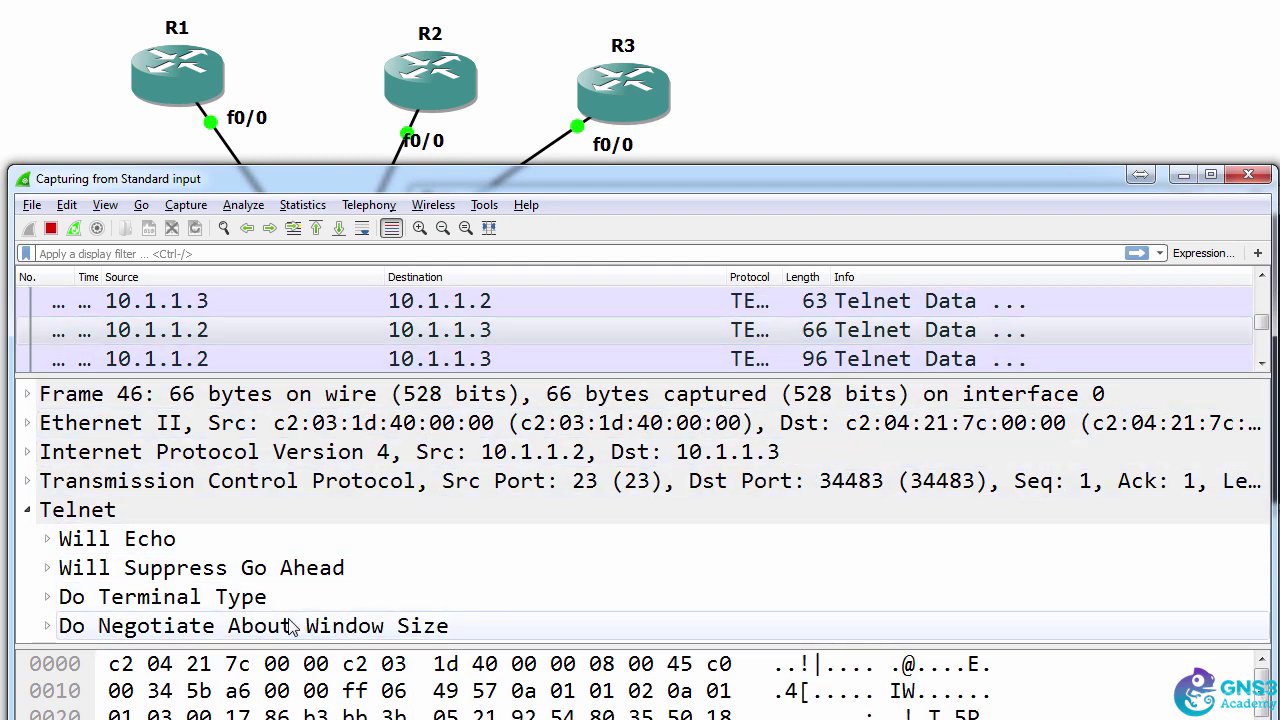
left_click(437, 366)
left_click(232, 600)
scroll(232, 607, "down", 1)
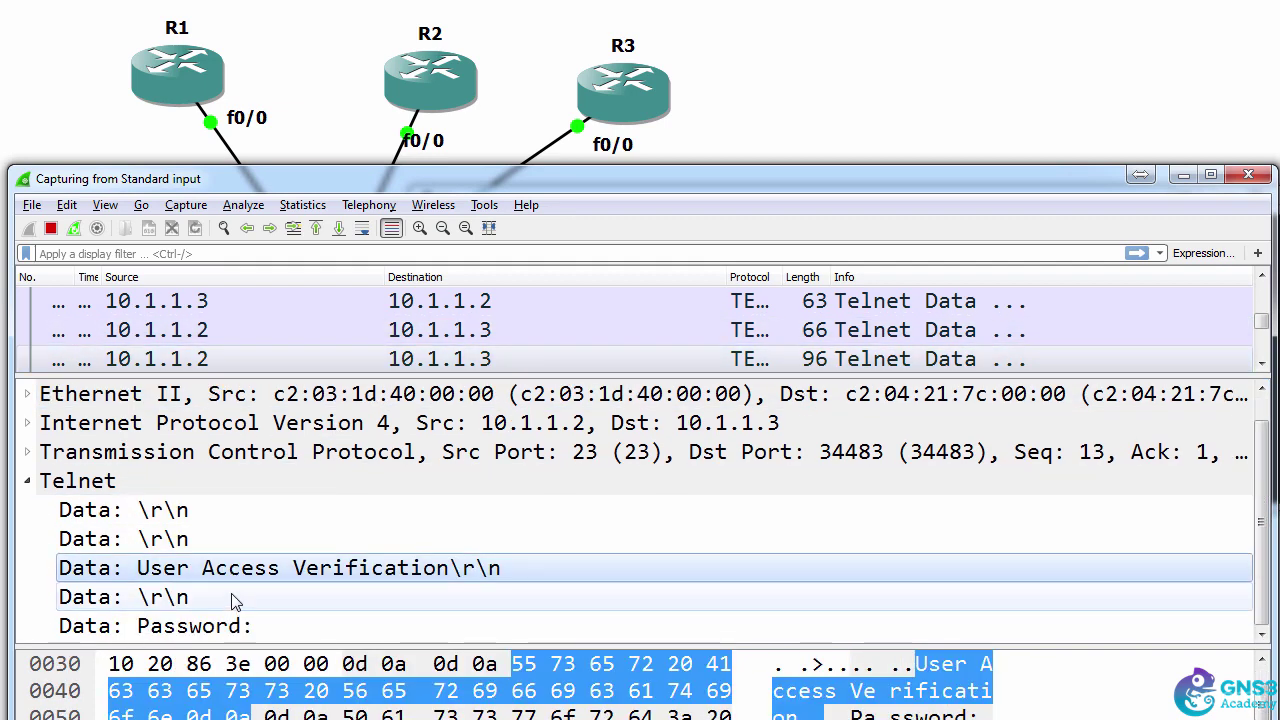
left_click(213, 628)
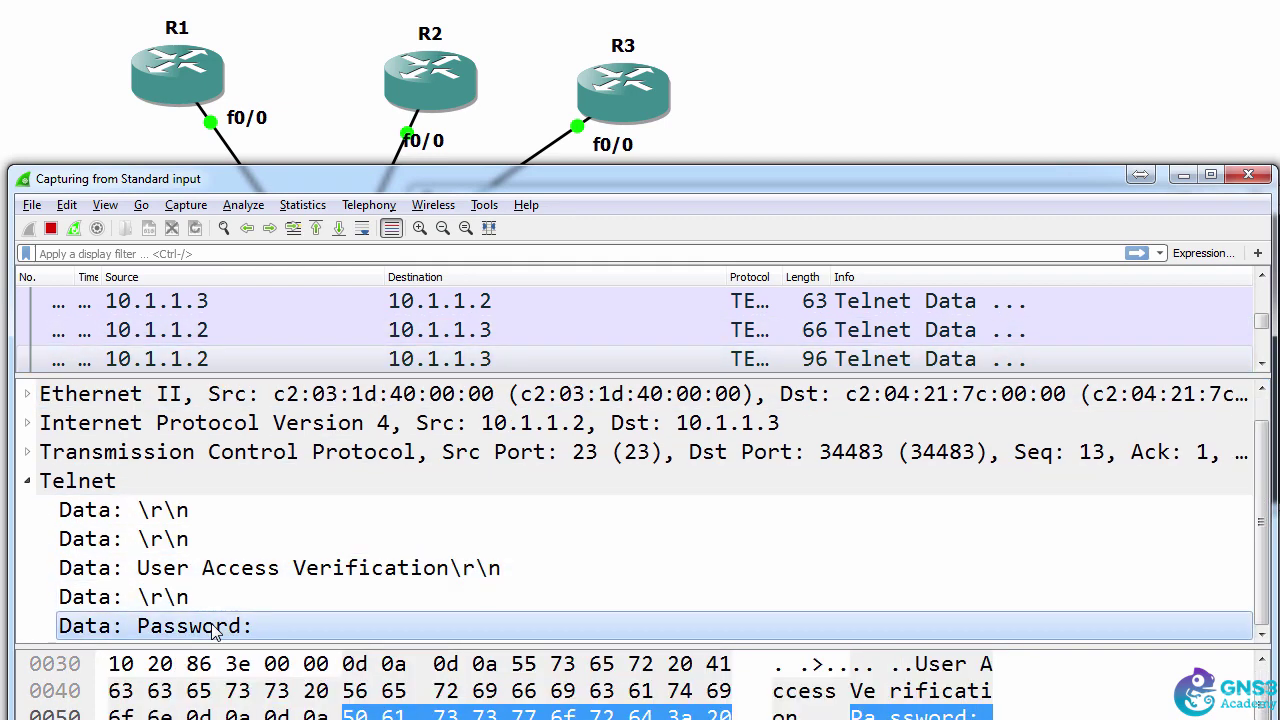
left_click(203, 366)
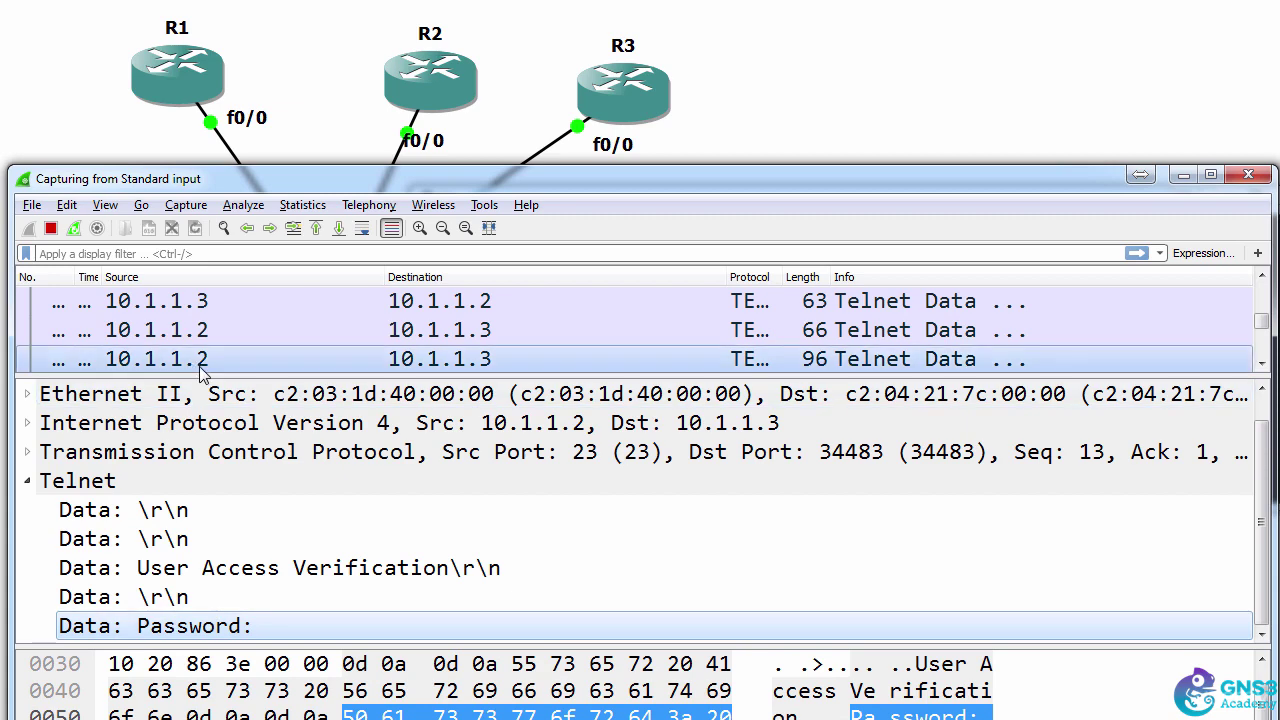
key("alt+Tab")
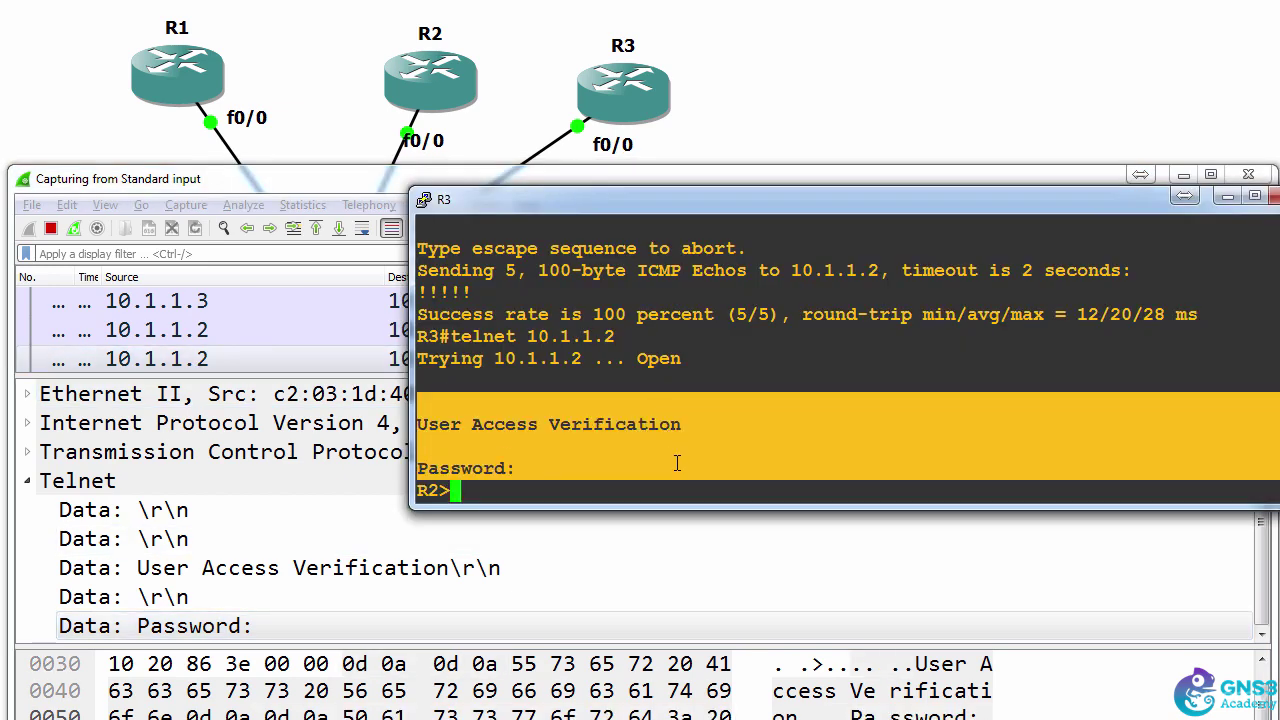
- Expand Transmission Control Protocol and Telnet Do Echo details while stepping through negotiation packets
left_click(235, 200)
key("Down")
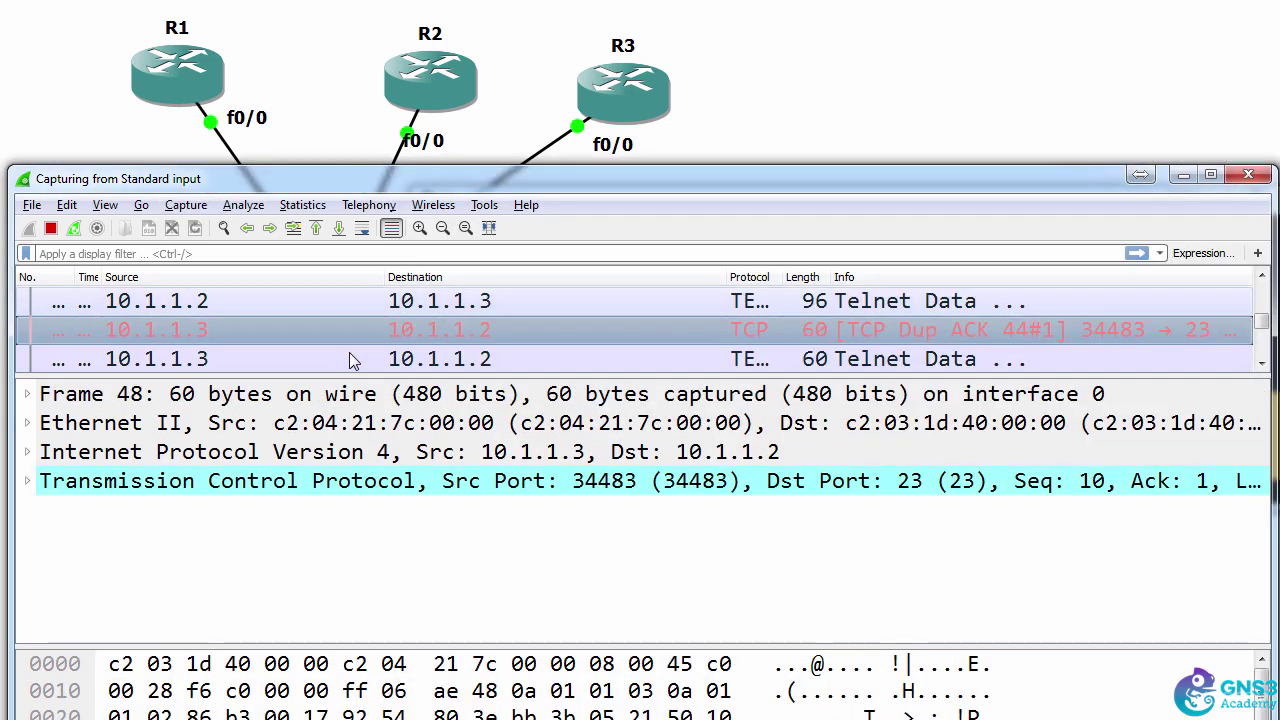
left_click(27, 481)
scroll(52, 495, "down", 2)
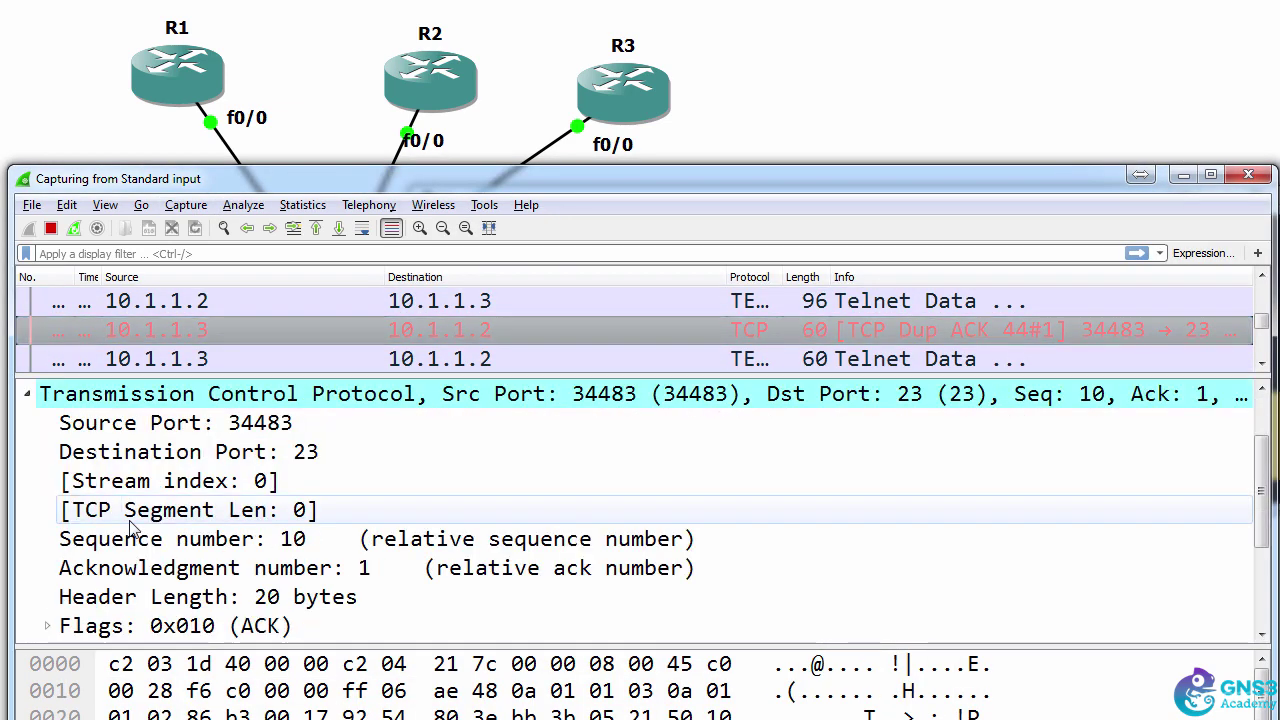
left_click(249, 366)
scroll(320, 510, "down", 1)
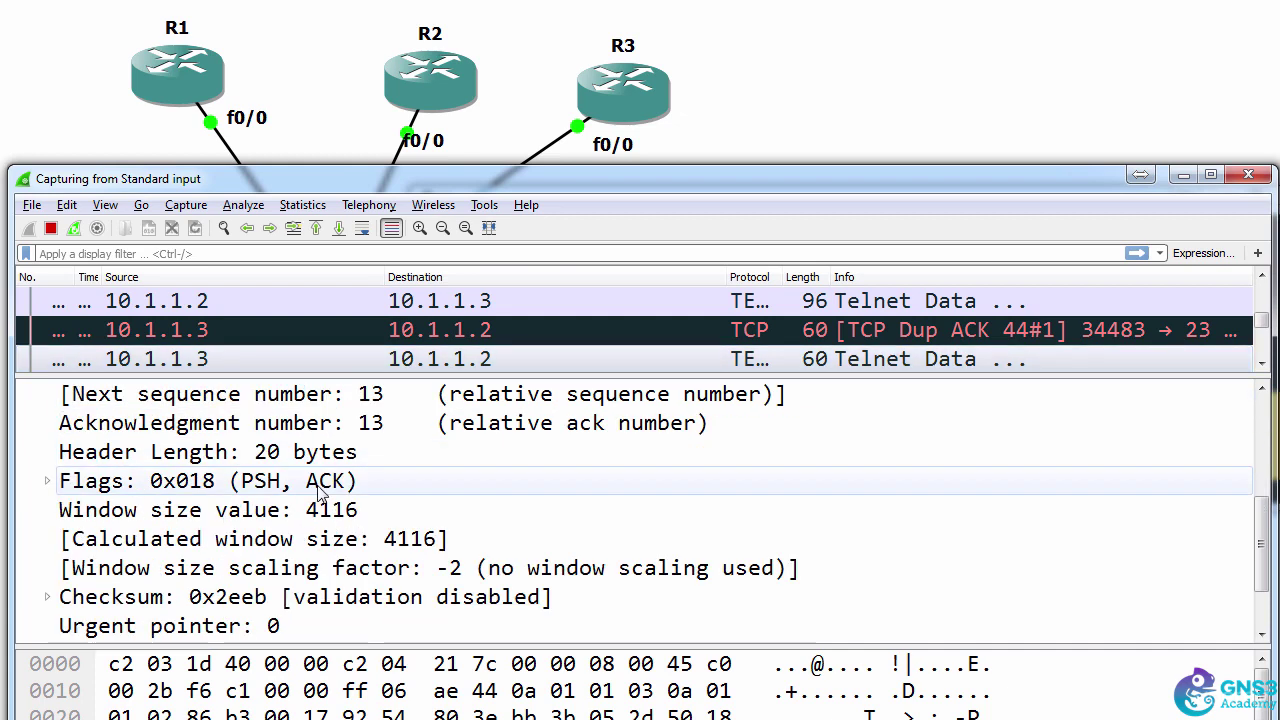
scroll(320, 510, "down", 1)
double_click(75, 626)
scroll(82, 614, "down", 1)
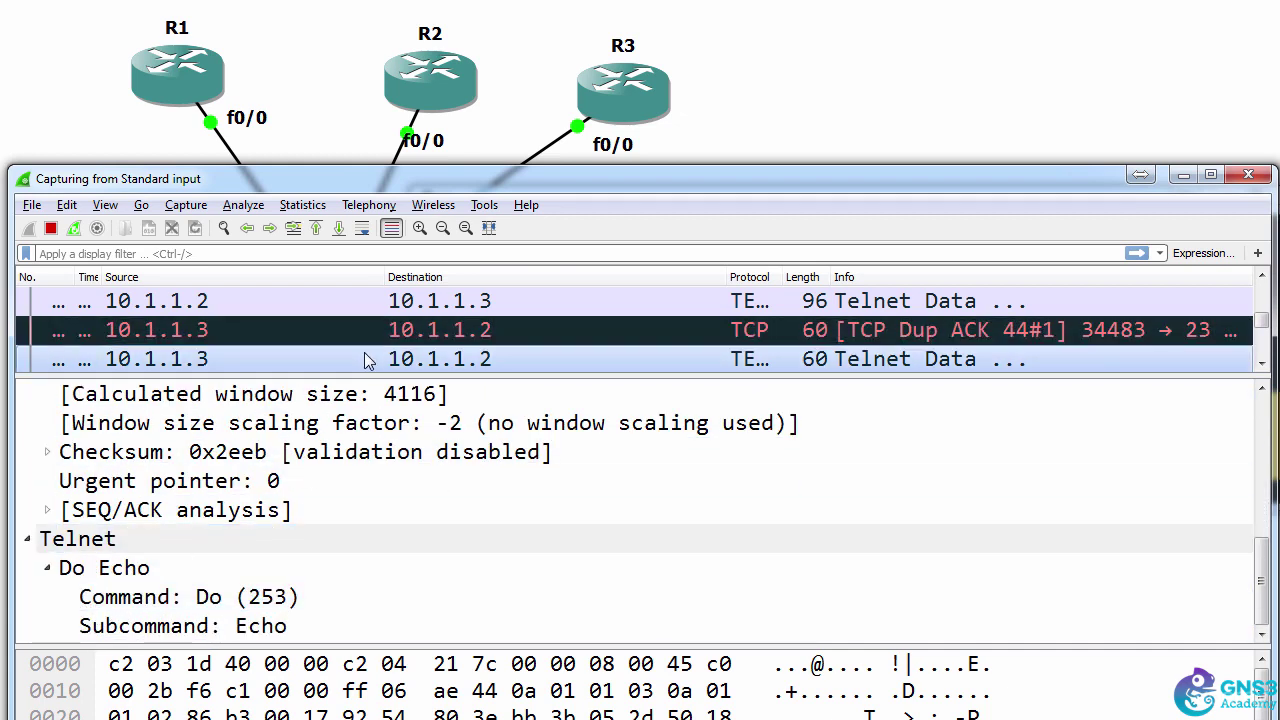
key("Down")
key("Down")
key("Down")
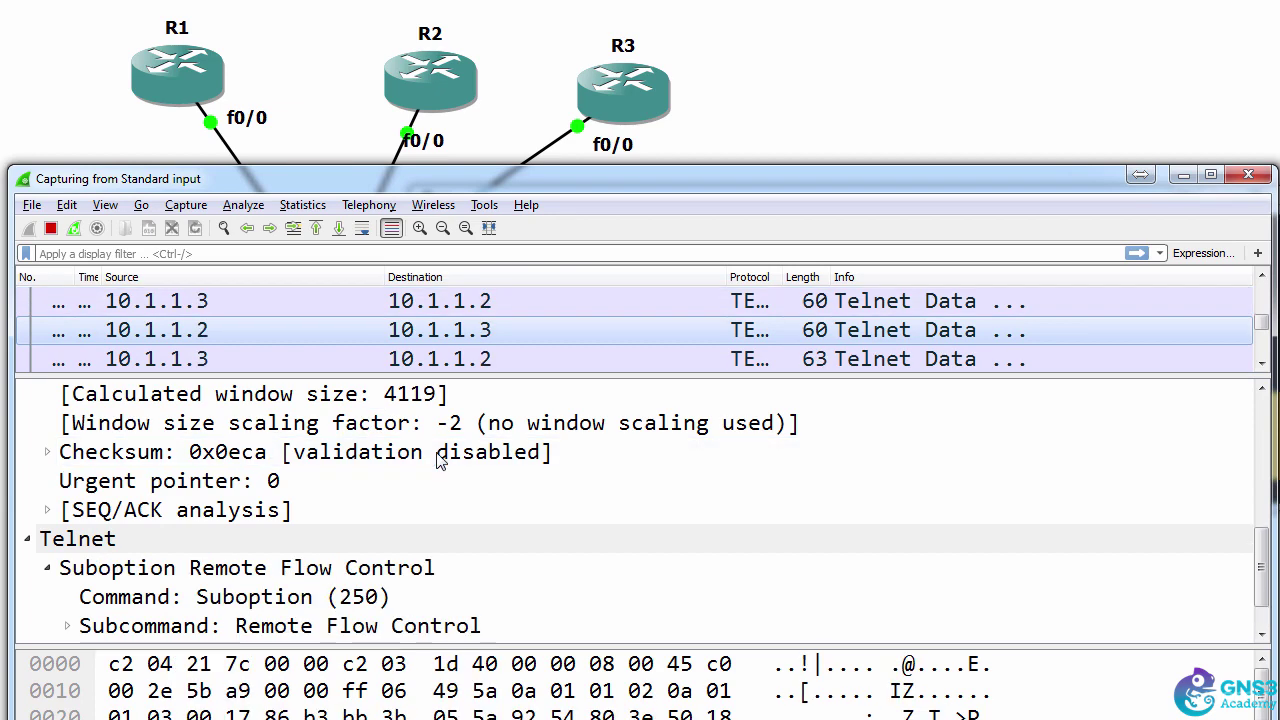
- Highlight the first typed-character Telnet data byte in the hex pane
key("Down")
key("Down")
key("Down")
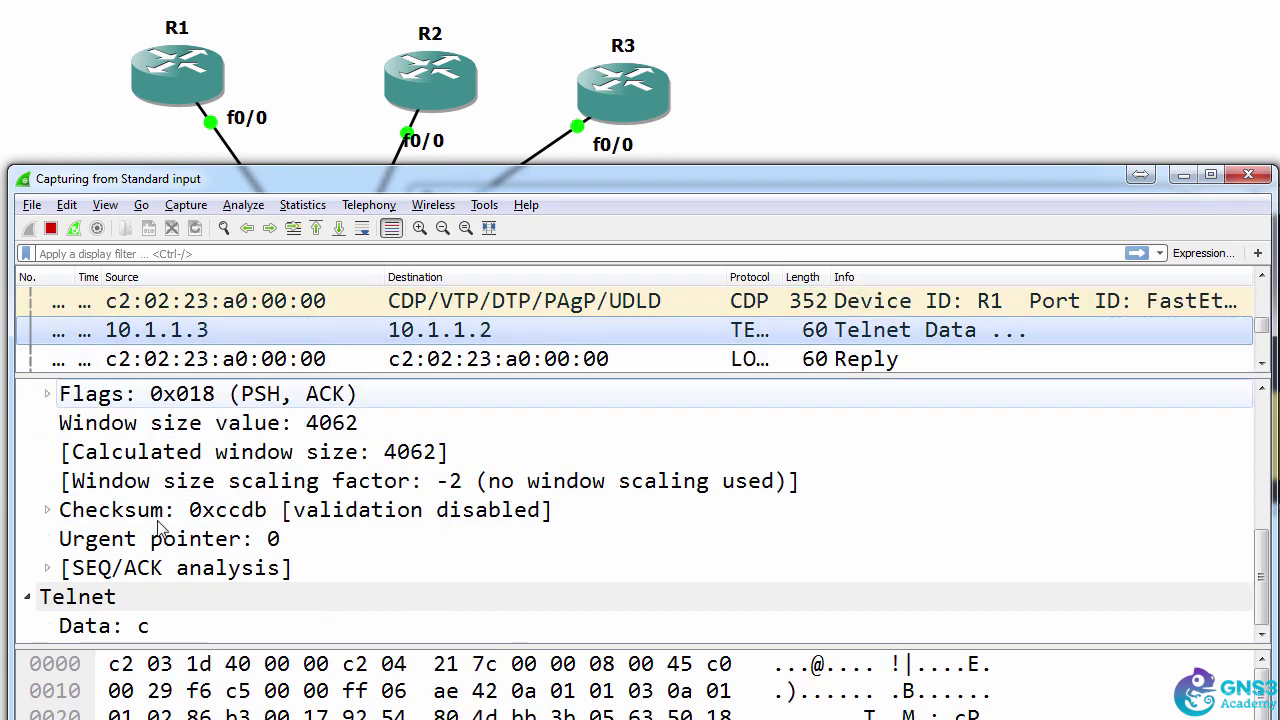
left_click(140, 626)
left_click(175, 333)
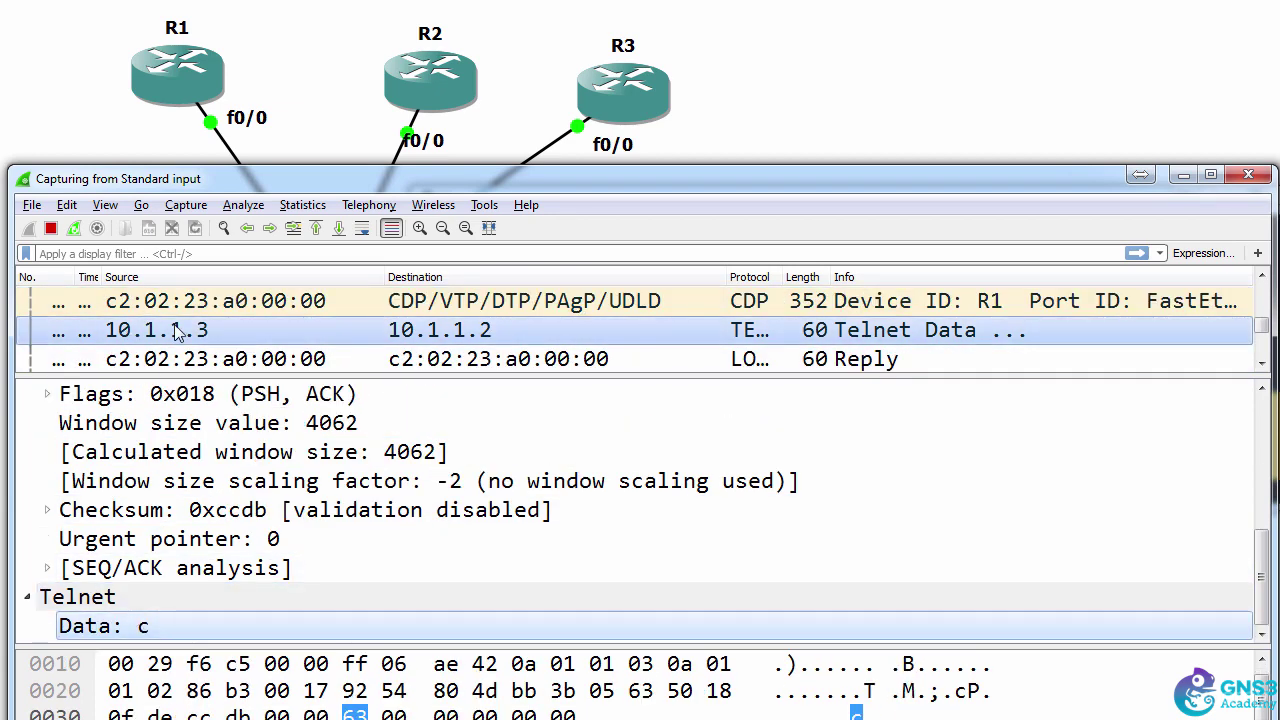
left_click(143, 625)
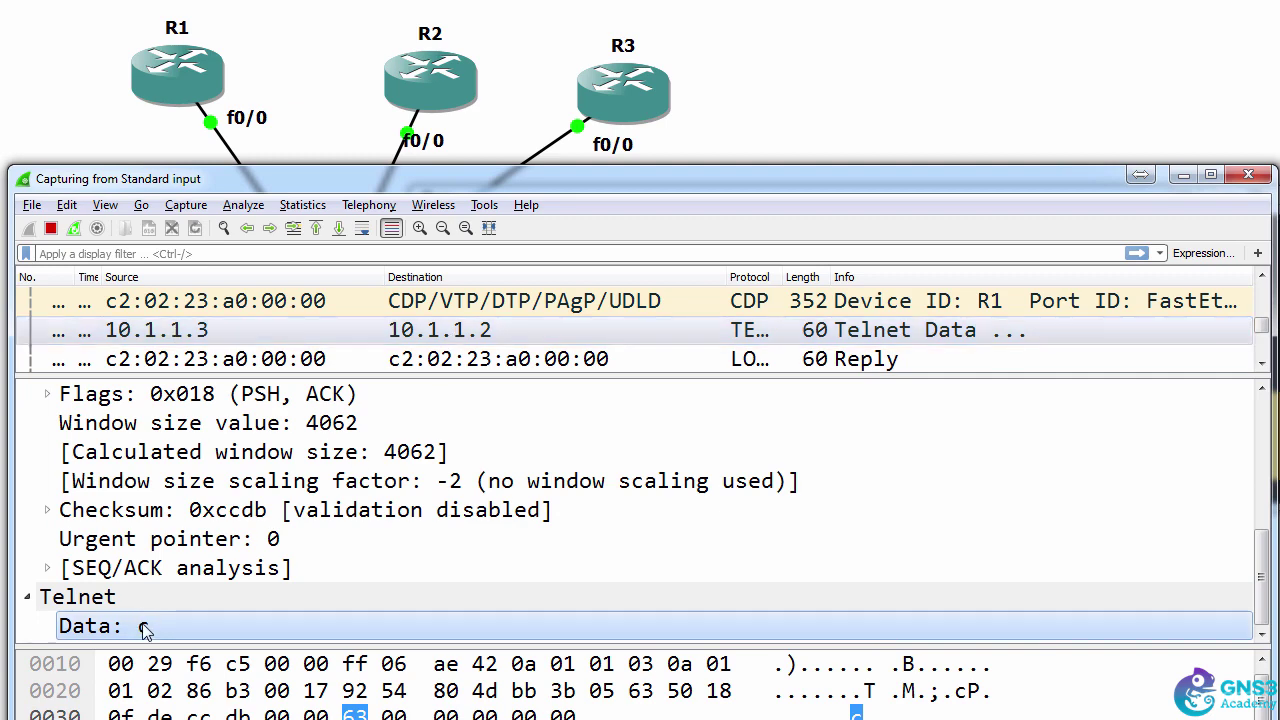
left_click(389, 331)
key("Down")
double_click(135, 481)
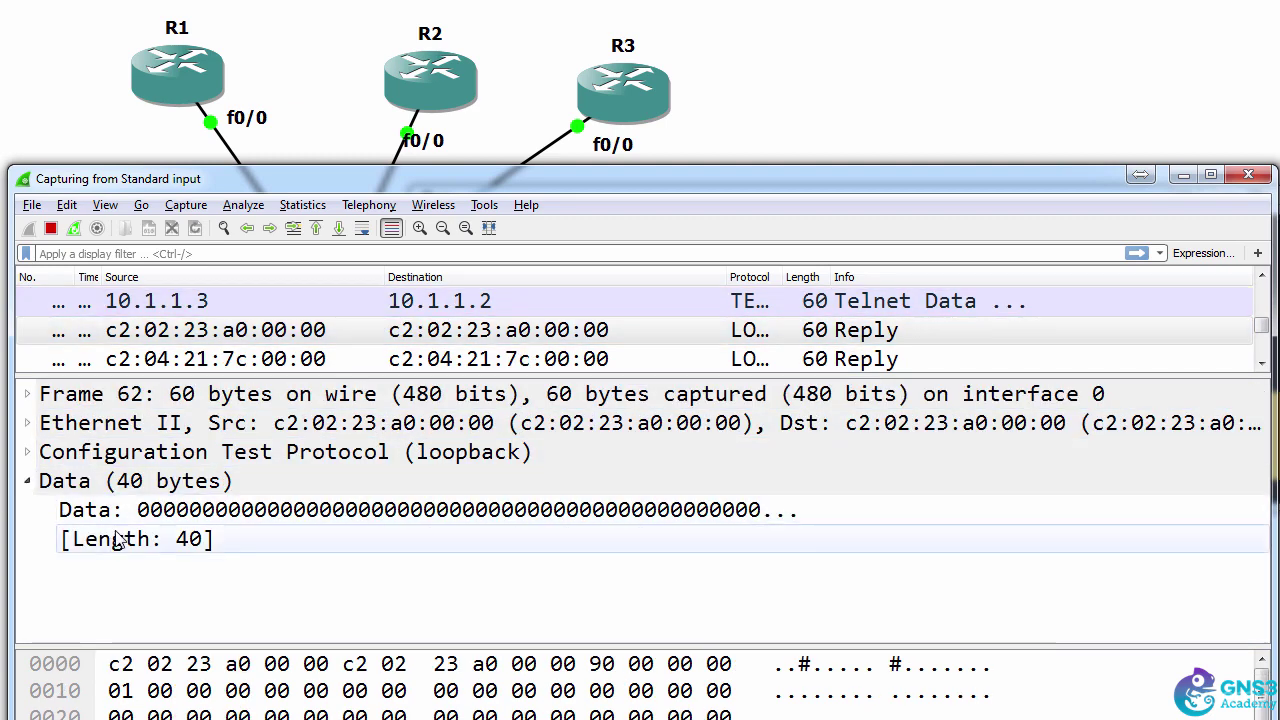
- Step through the following Telnet Data packets, exposing each further password character in plaintext
left_click(504, 360)
key("Down")
key("Down")
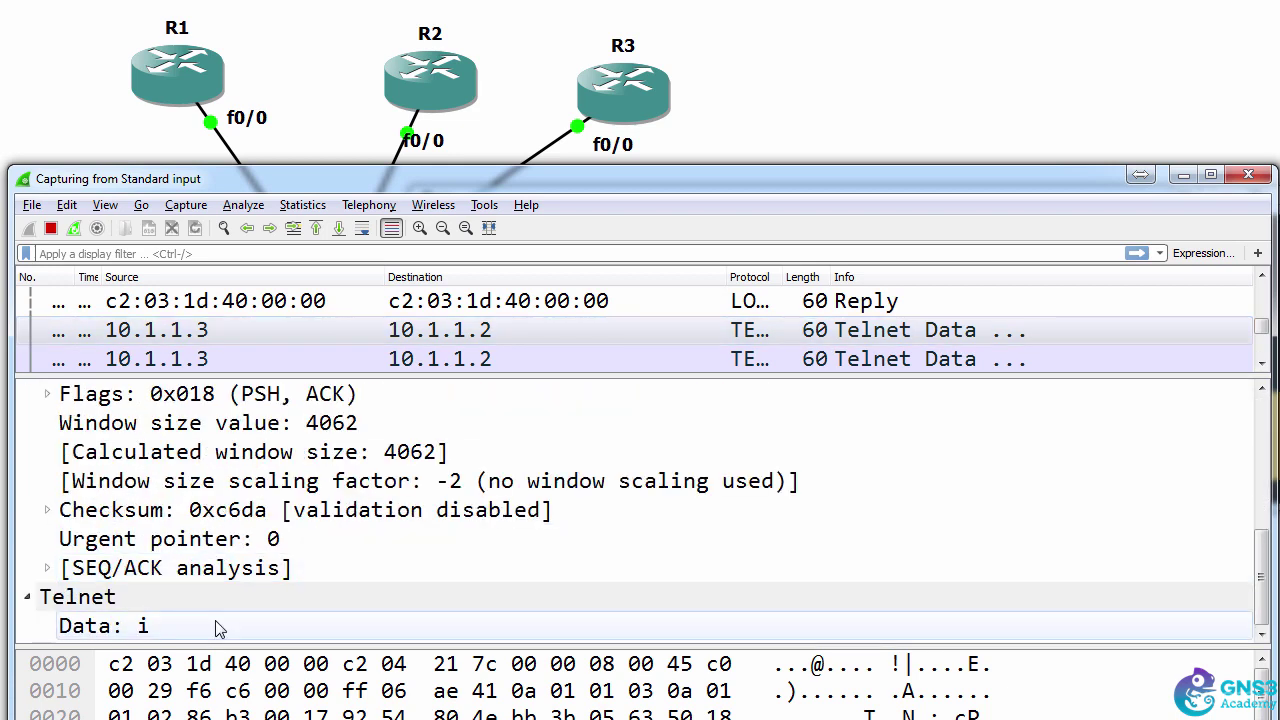
left_click(216, 624)
left_click(729, 335)
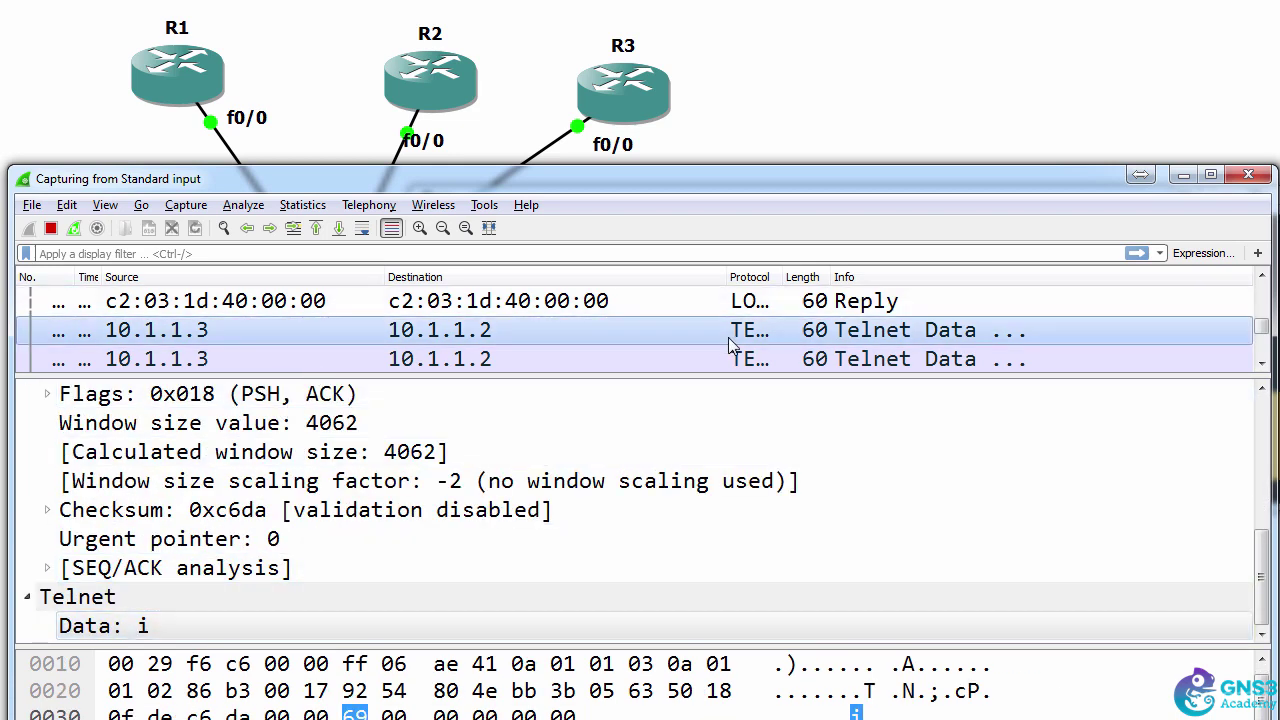
key("Down")
key("Down")
key("Down")
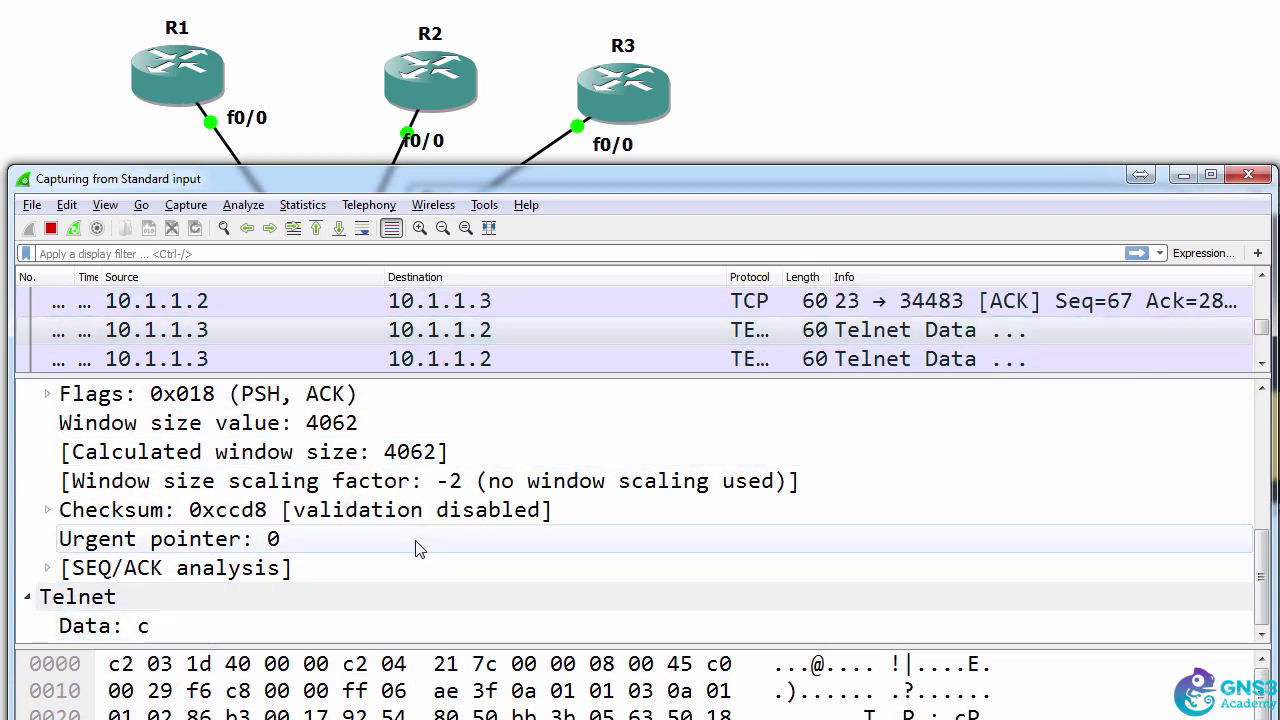
key("Down")
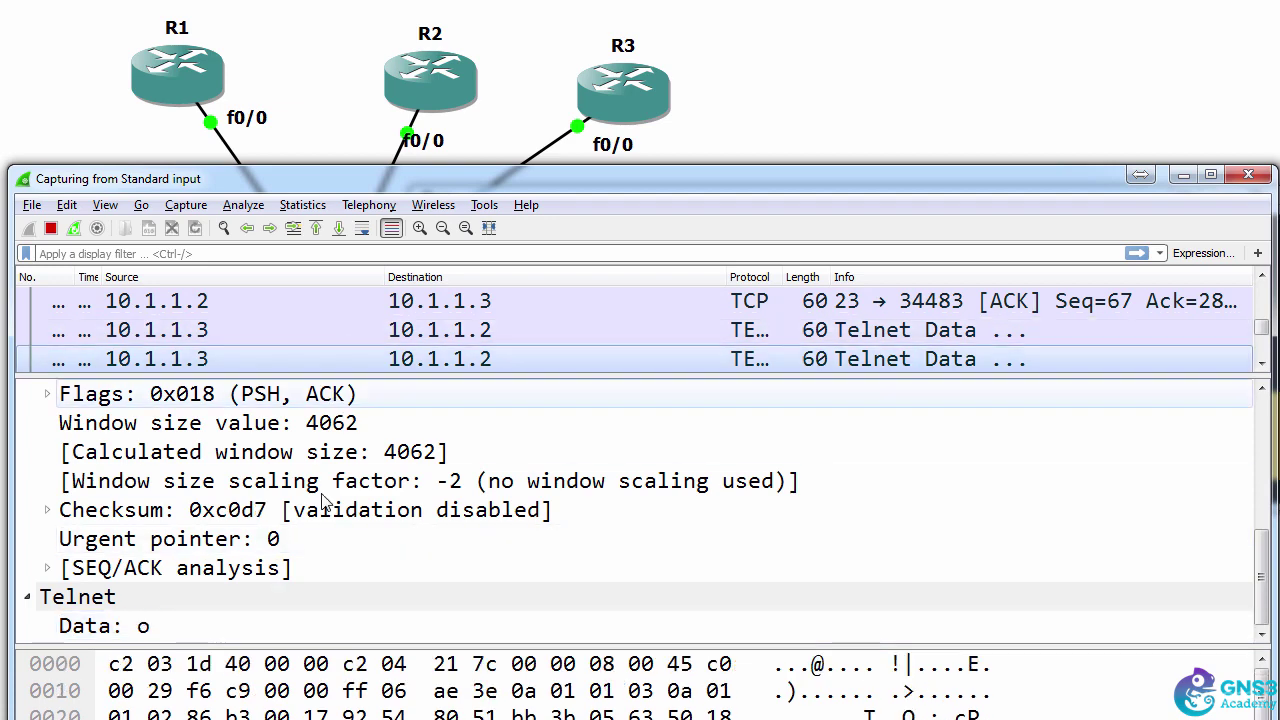
left_click(225, 625)
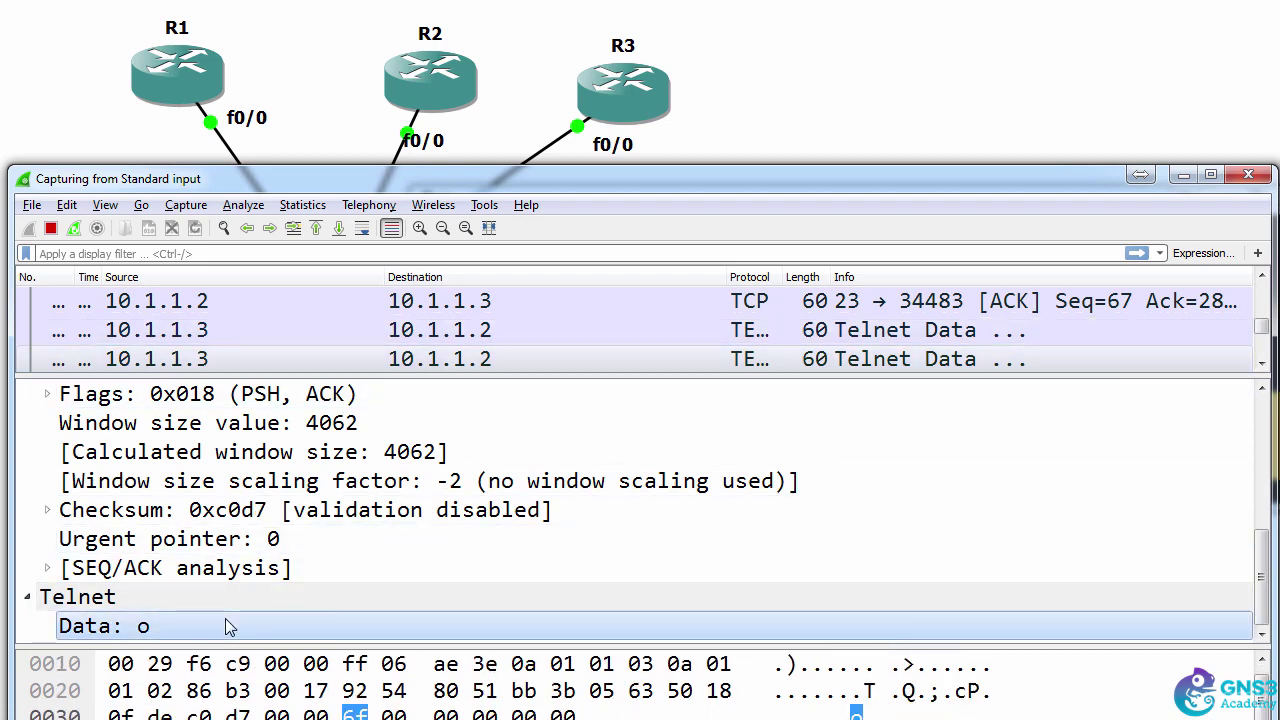
left_click(335, 358)
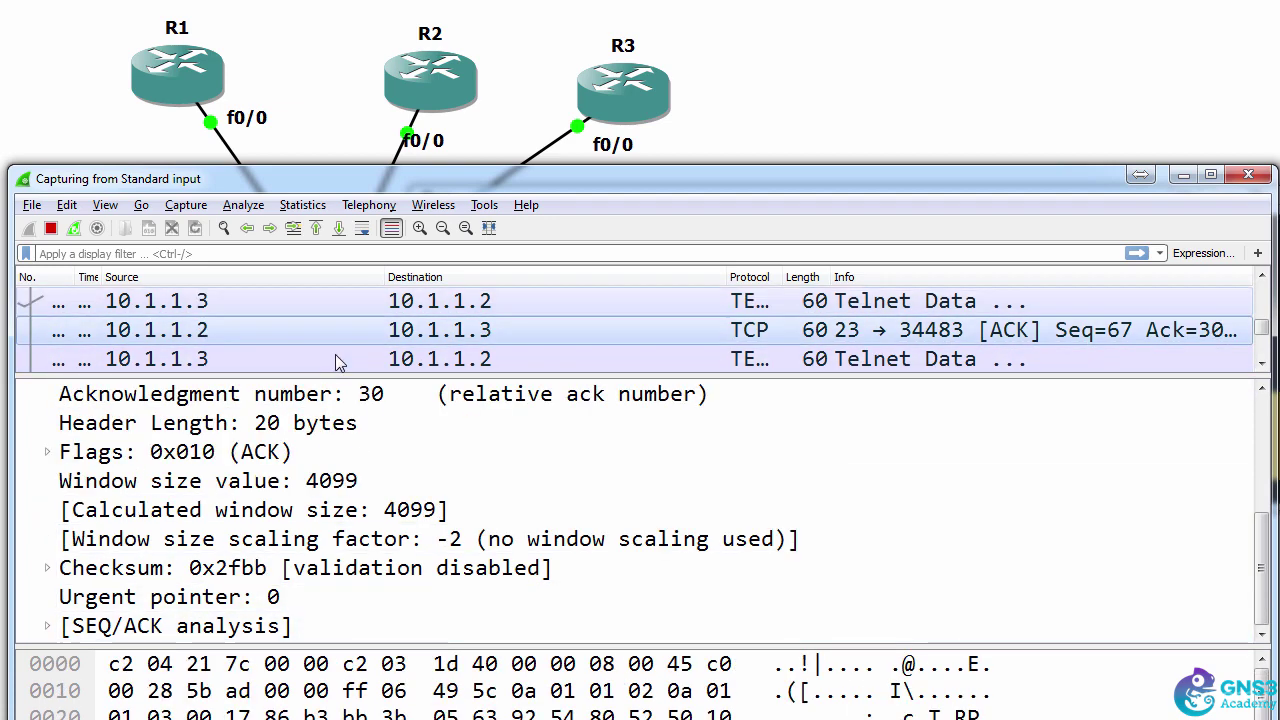
left_click(308, 305)
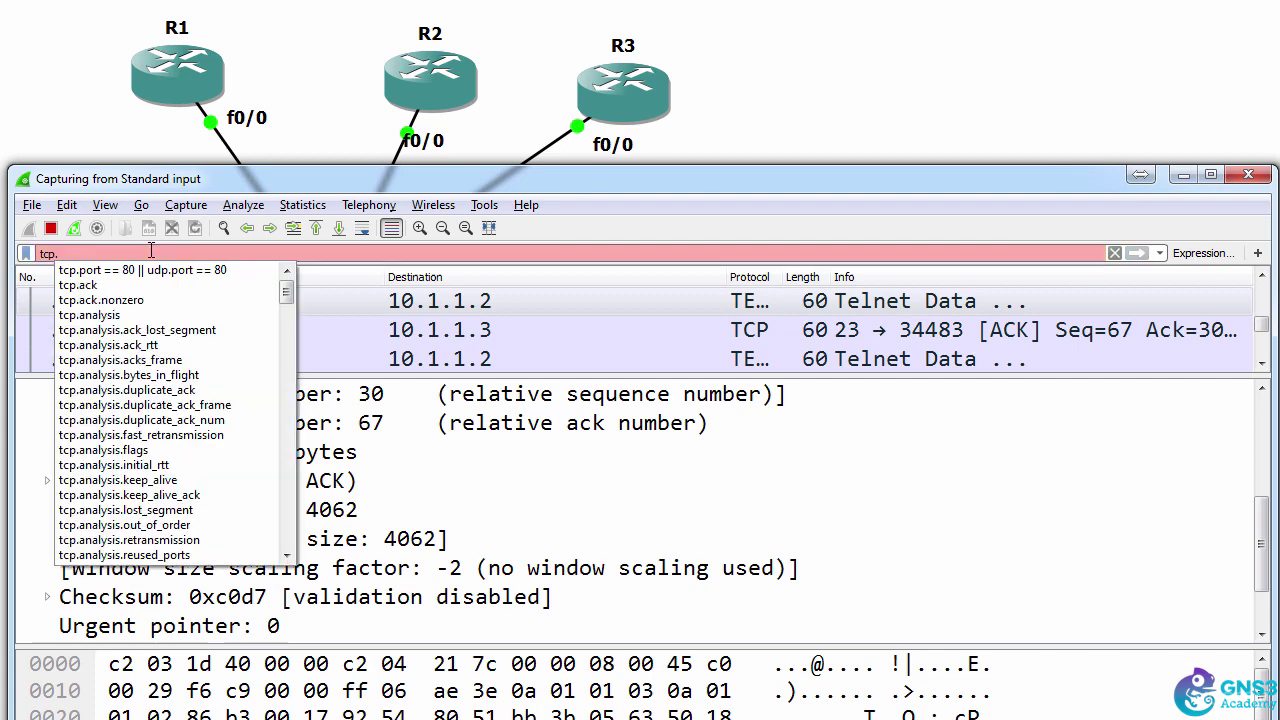
- Apply the display filter tcp.port == 23 and return to the start of the Telnet session
type("t ==")
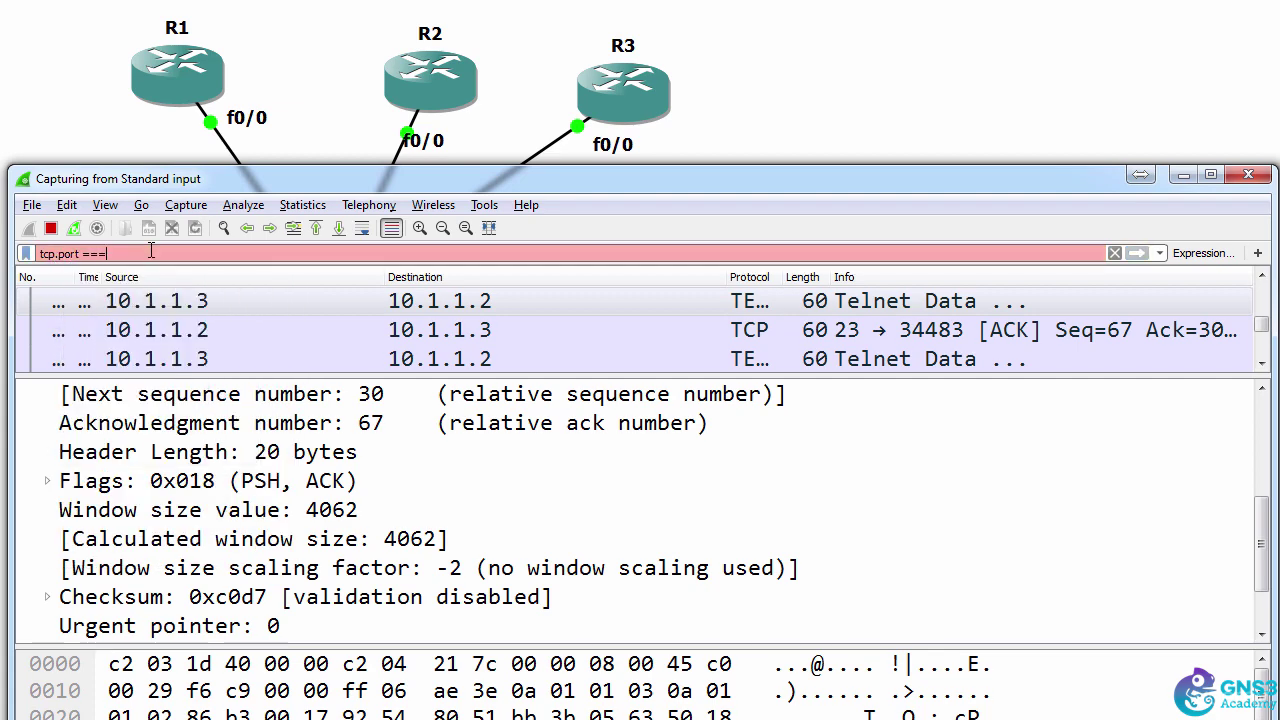
type(" 23")
key("Return")
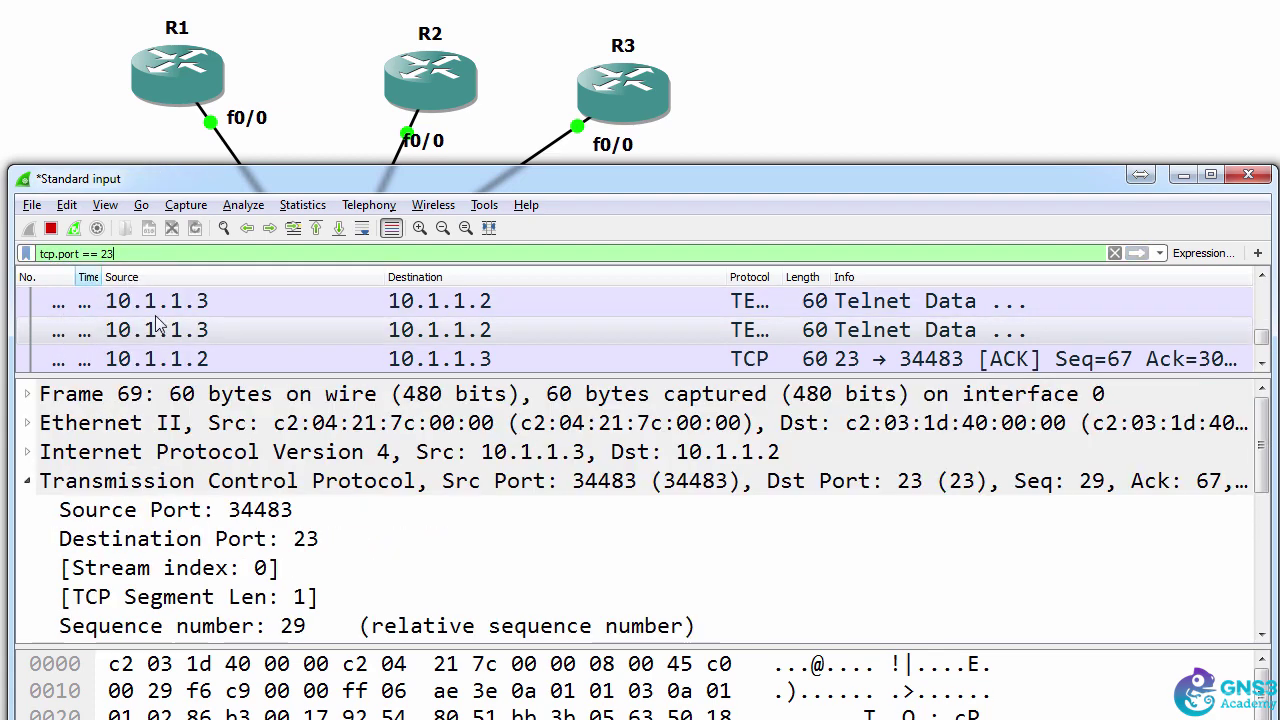
left_click(300, 310)
key("Up")
key("Up")
key("Home")
left_click(329, 337)
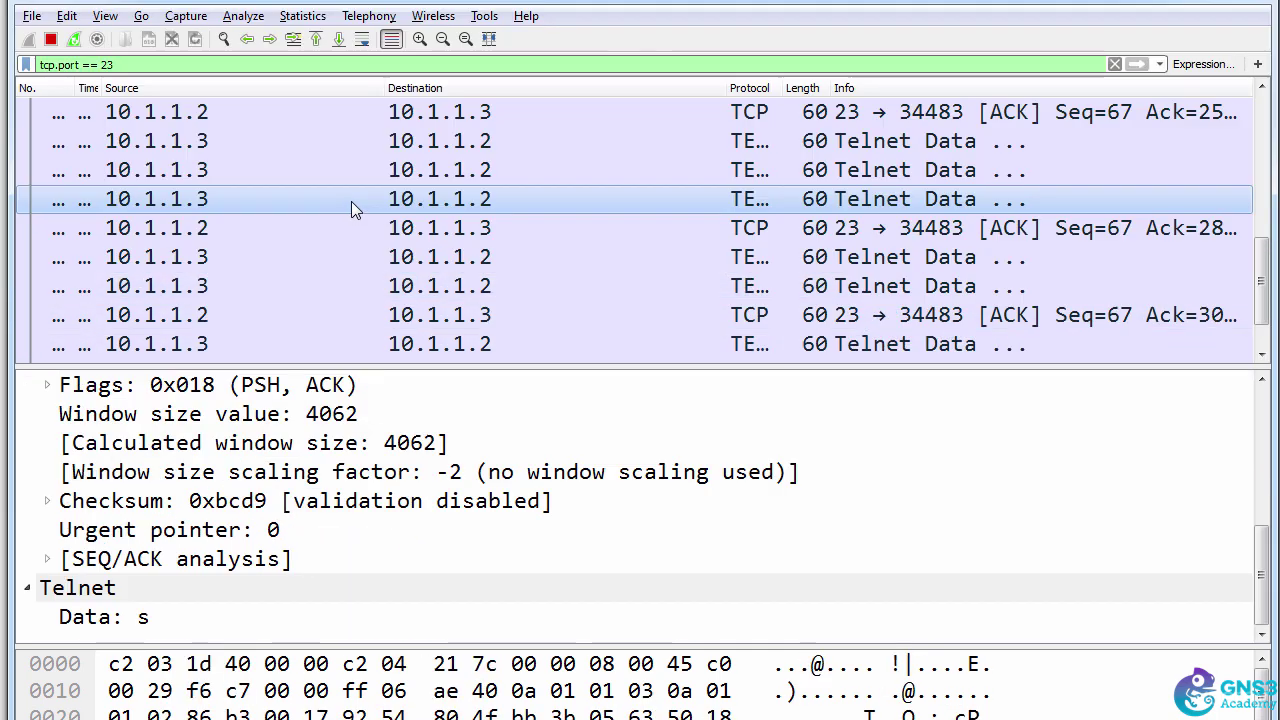
- Select each filtered Telnet packet in turn to read the password characters one by one
left_click(255, 145)
left_click(246, 171)
left_click(244, 150)
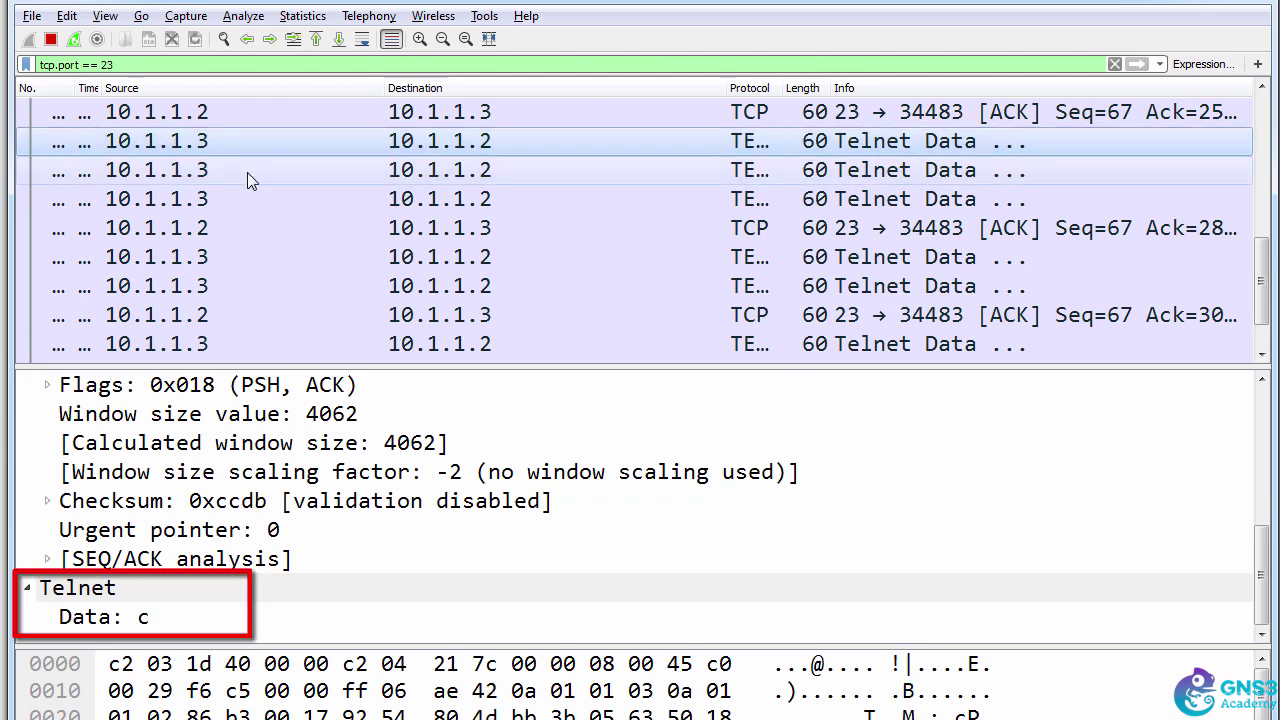
left_click(247, 172)
left_click(250, 200)
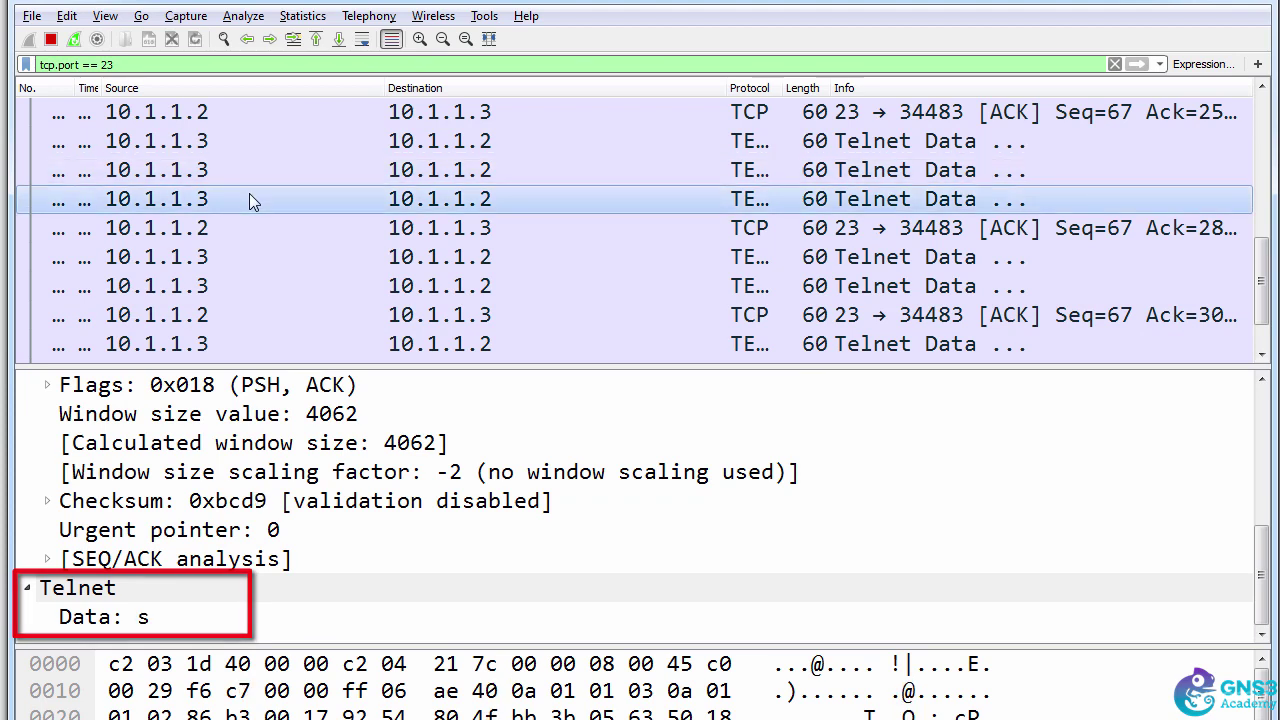
left_click(248, 228)
left_click(250, 257)
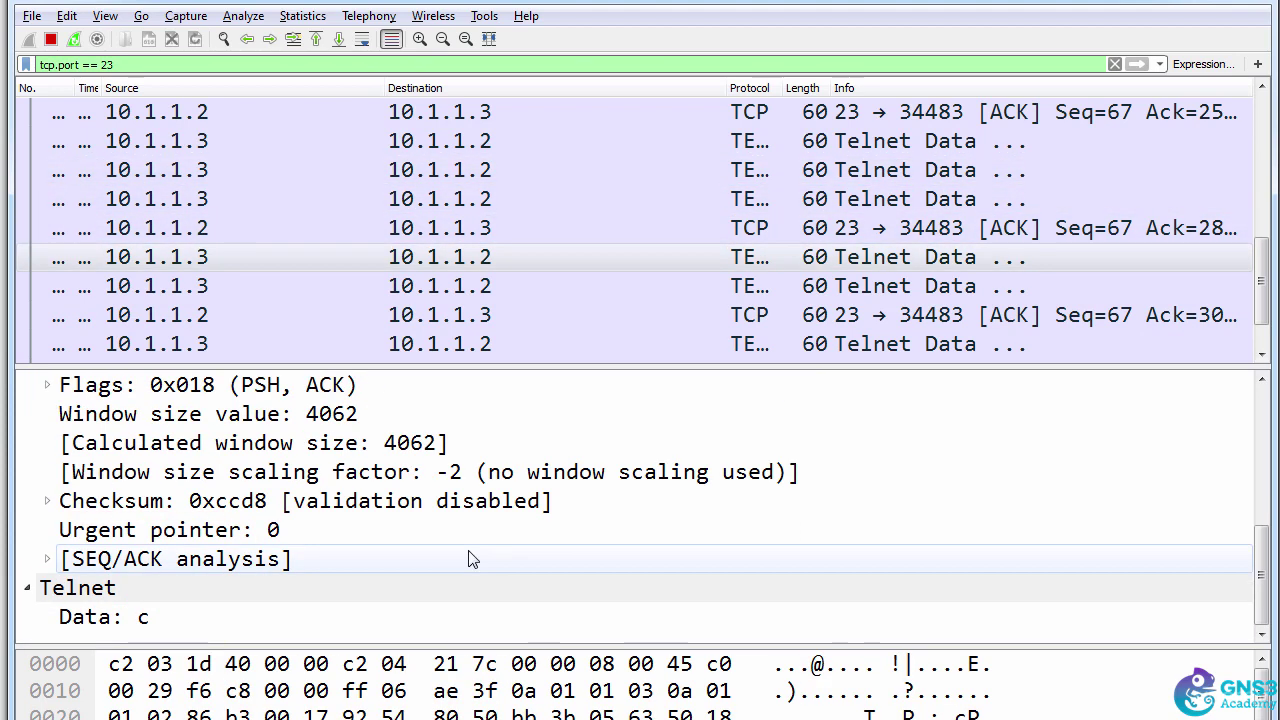
key("Down")
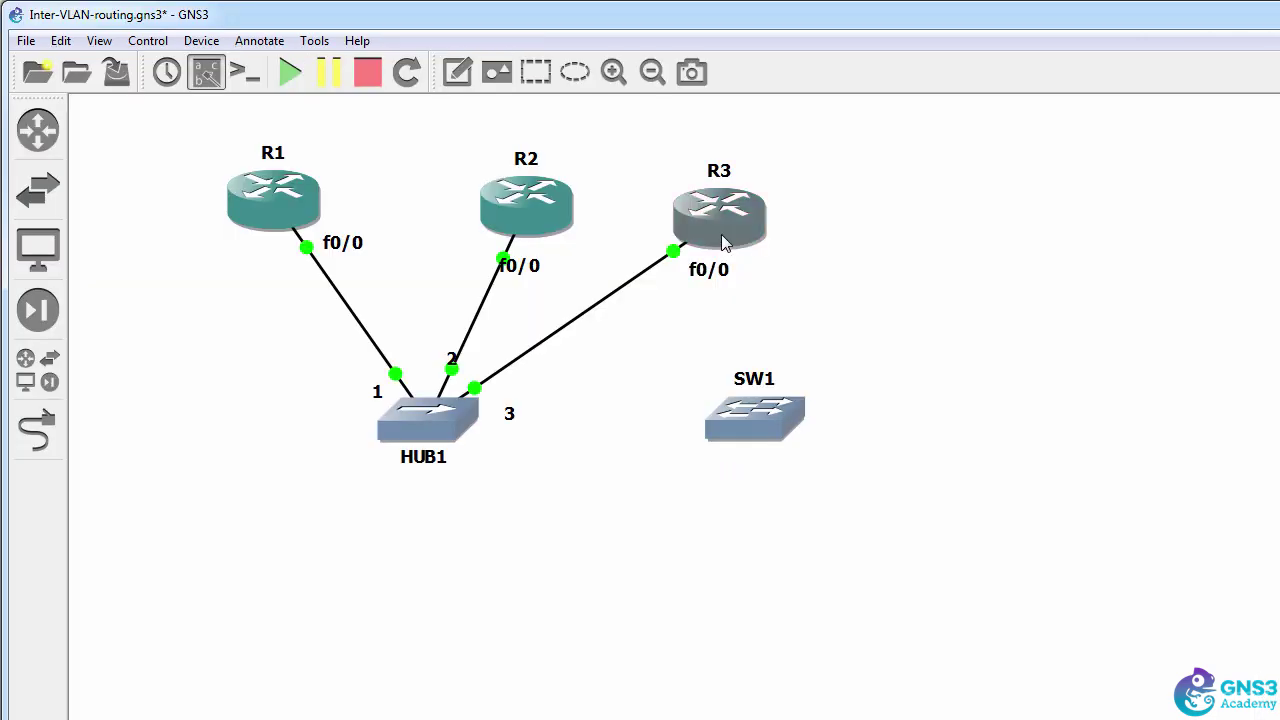
- View the tooltips for R3, R2 and HUB1, confirming routers connect to HUB1 ports 1–3
mouse_move(527, 230)
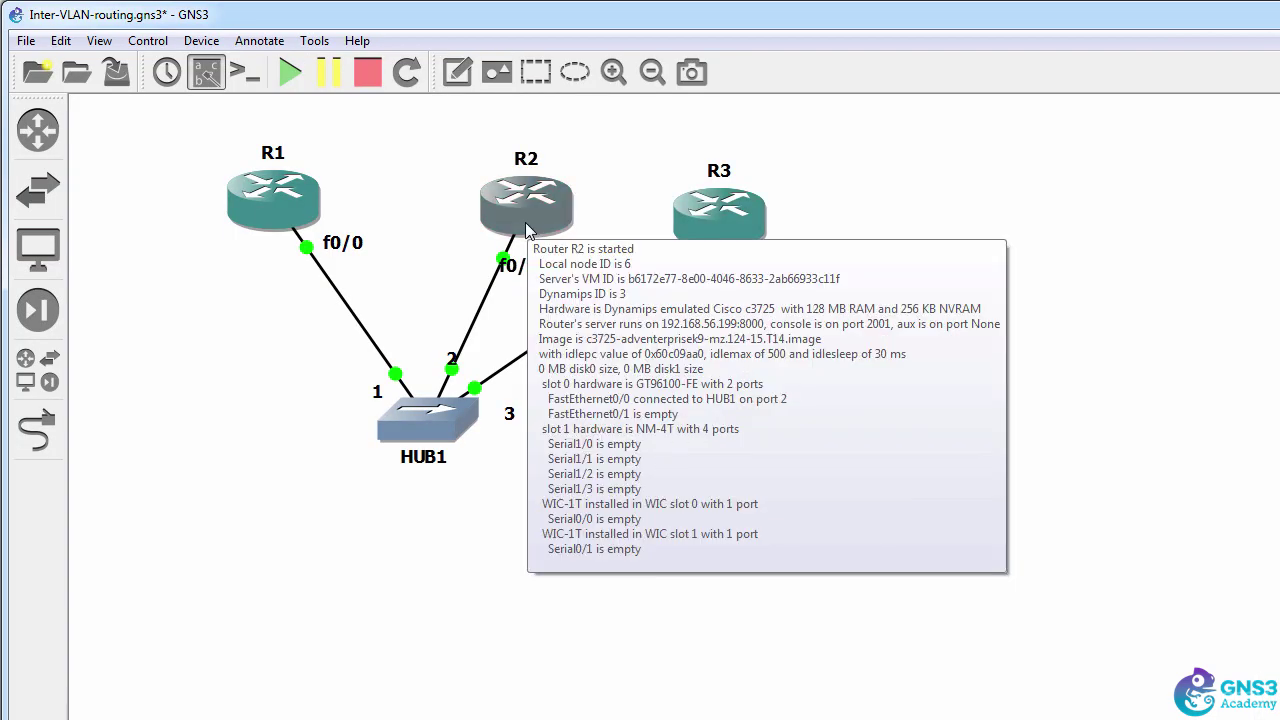
mouse_move(305, 249)
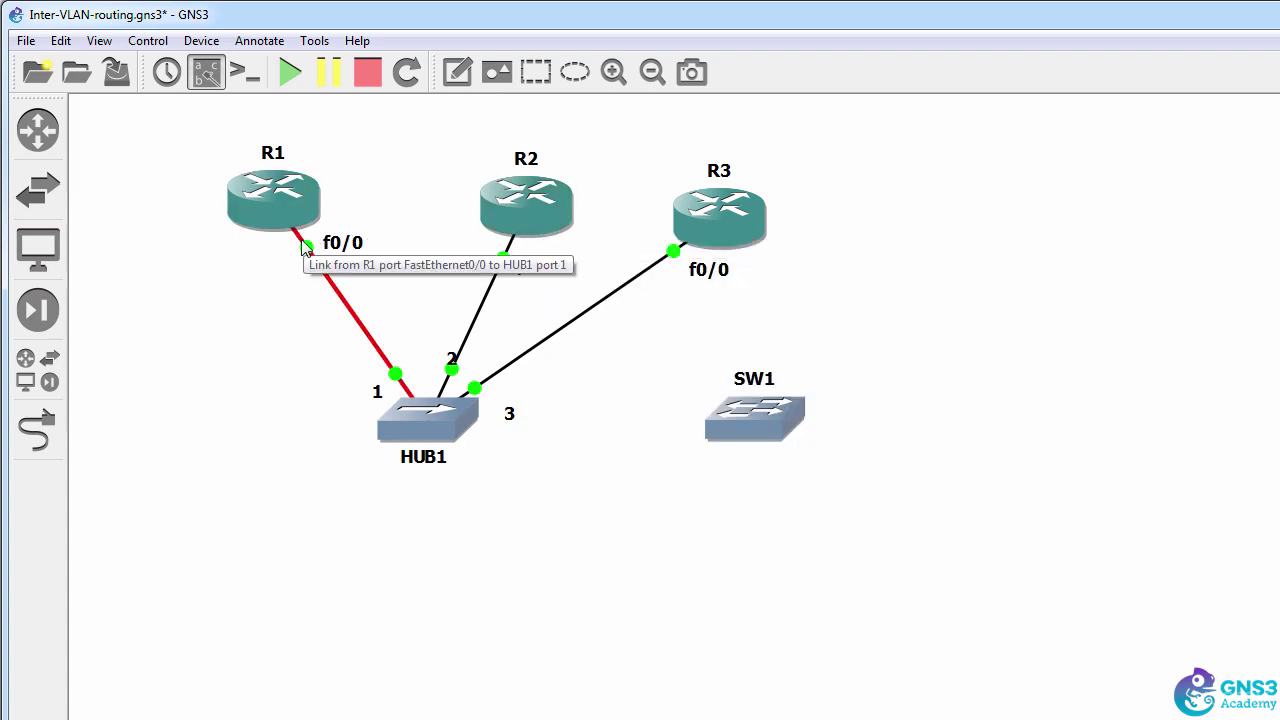
mouse_move(445, 415)
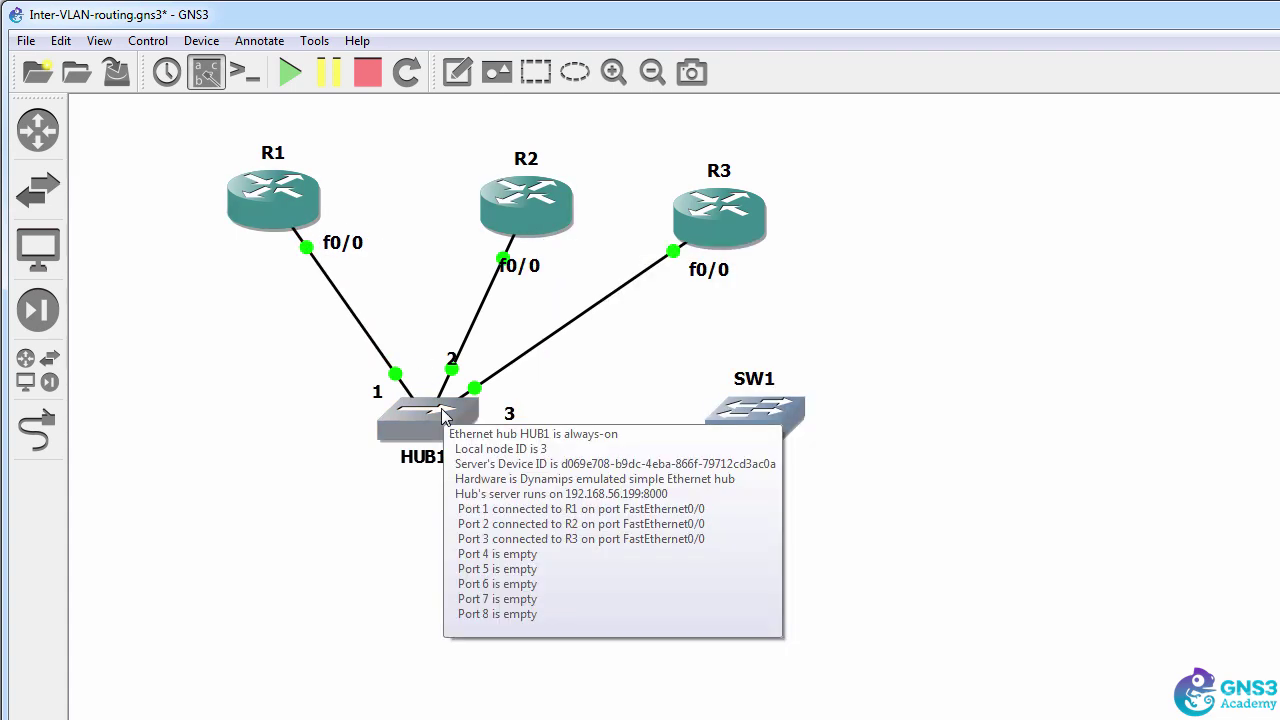